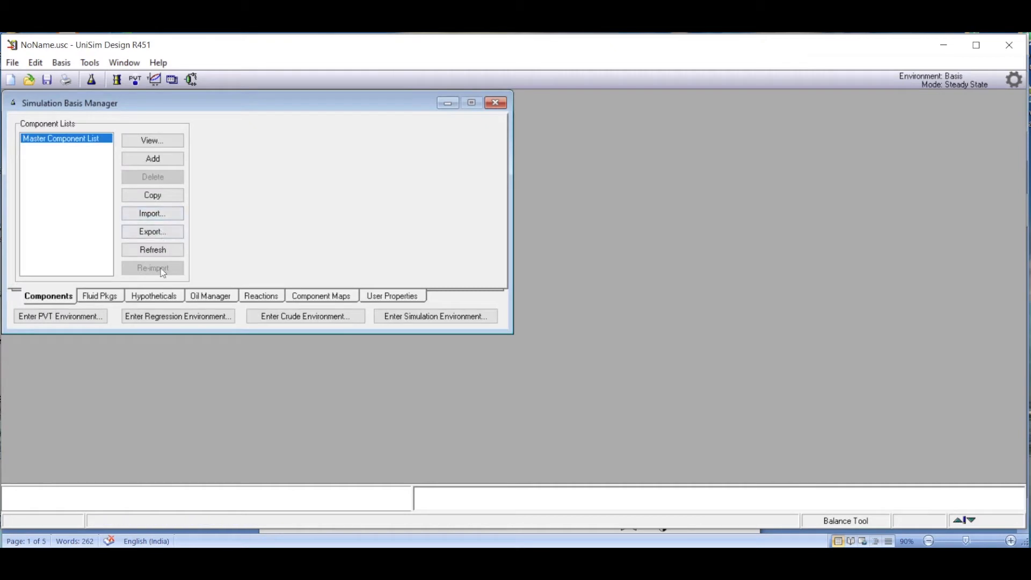
Add a new fluid package and select Peng-Robinson, the equation of state specified in the Word problem statement, as its property package.
left_click(100, 297)
left_click(264, 164)
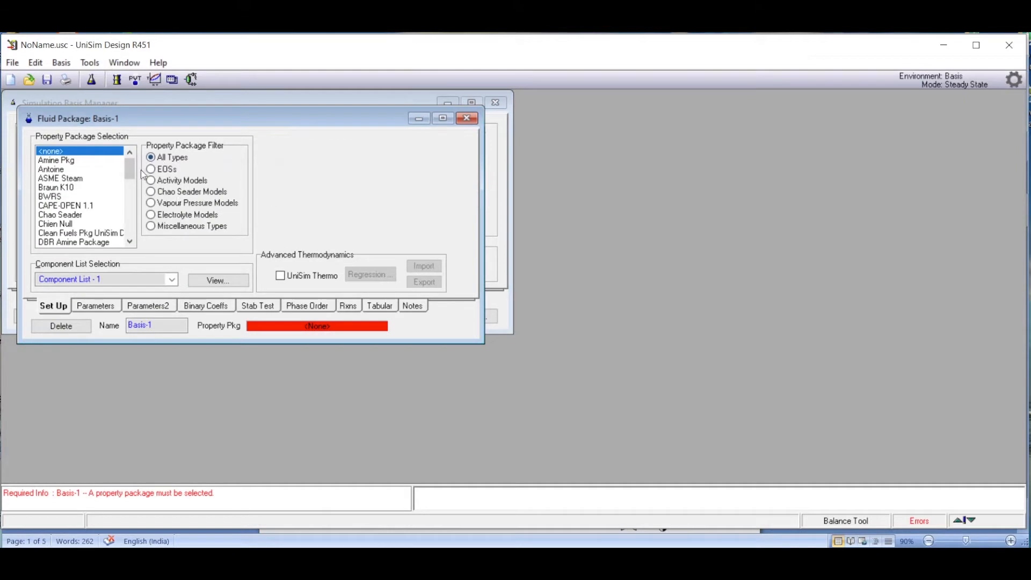
left_click(580, 544)
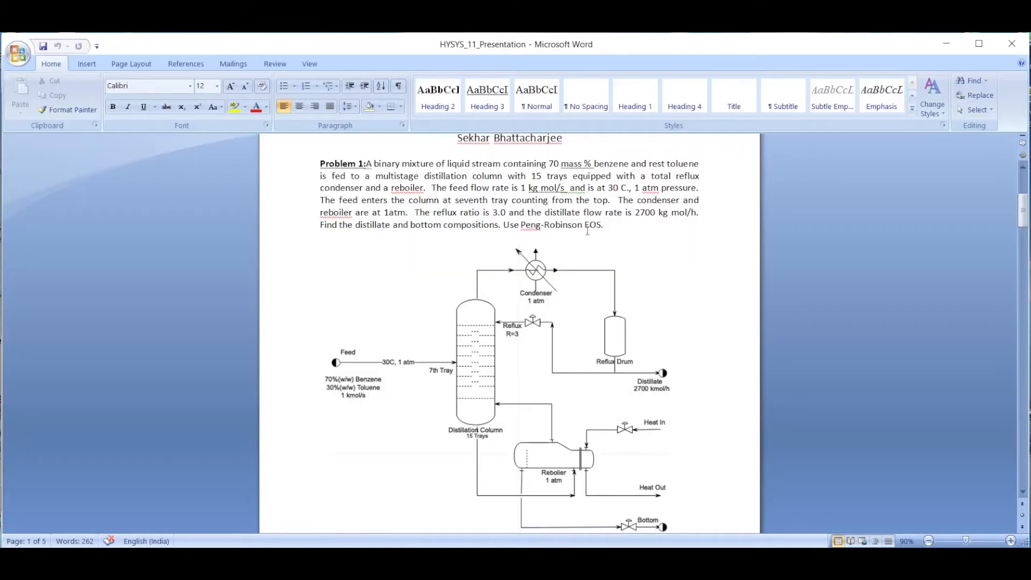
left_click(231, 546)
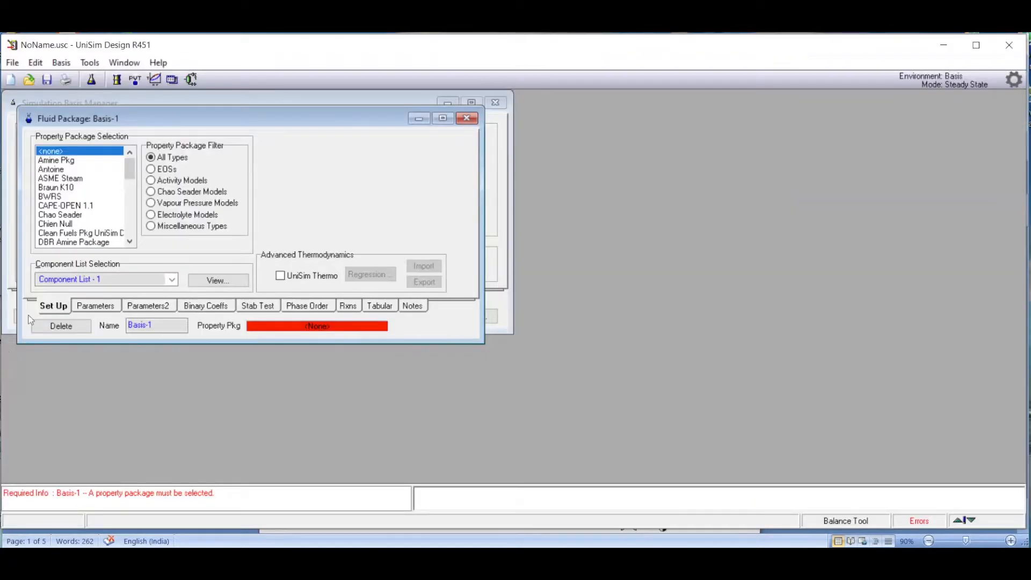
left_click_drag(130, 169, 127, 205)
left_click(91, 224)
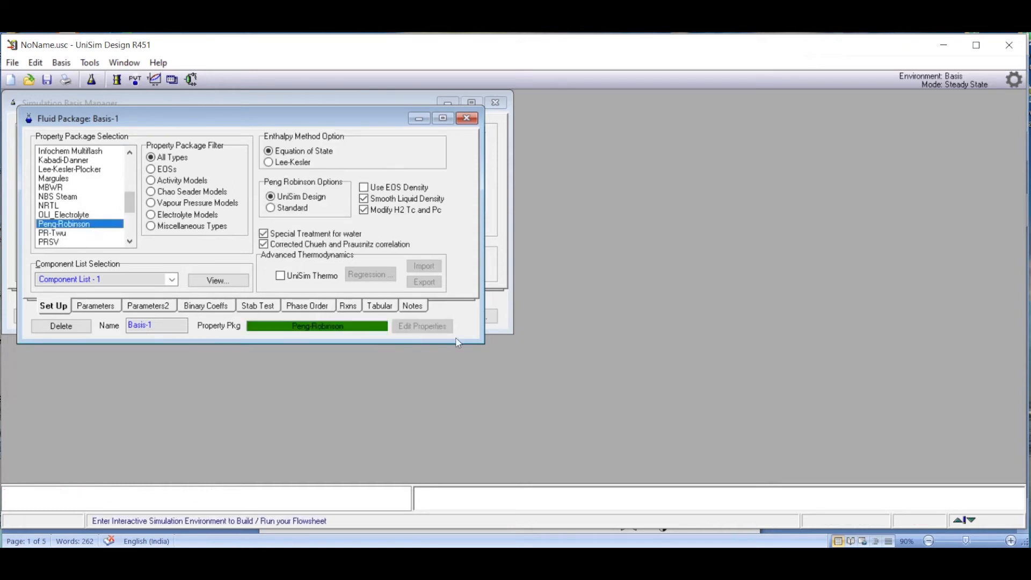
Add Benzene and Toluene from the library to the fluid package's component list, and close both the list and the package.
left_click(217, 283)
mouse_move(745, 563)
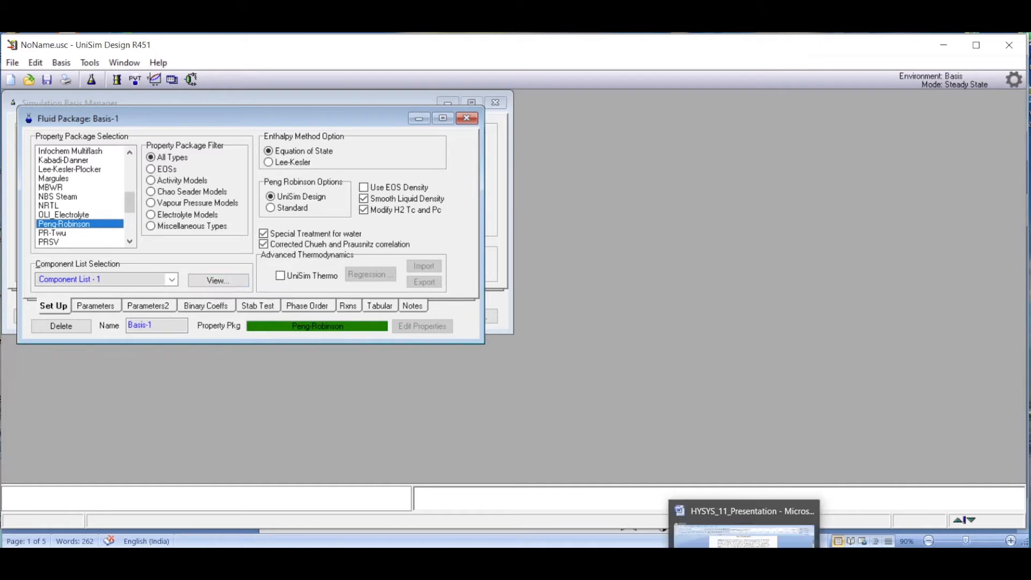
left_click(745, 537)
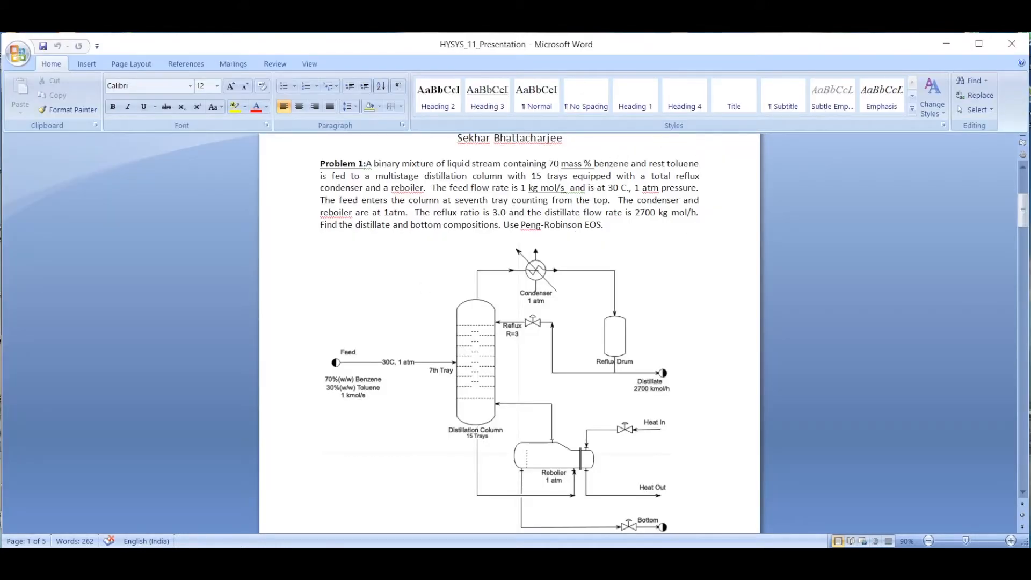
key("alt+Tab")
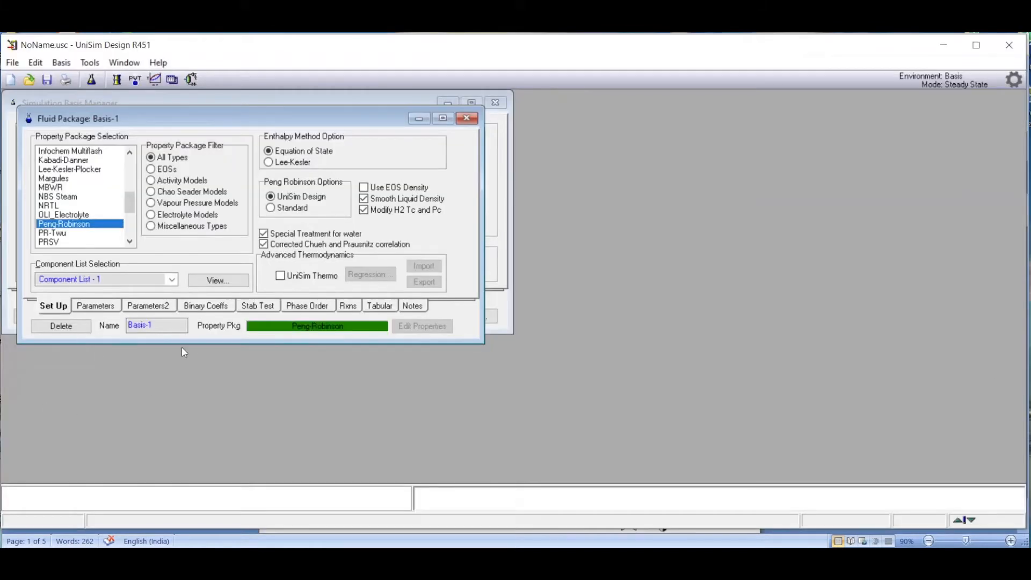
left_click(217, 282)
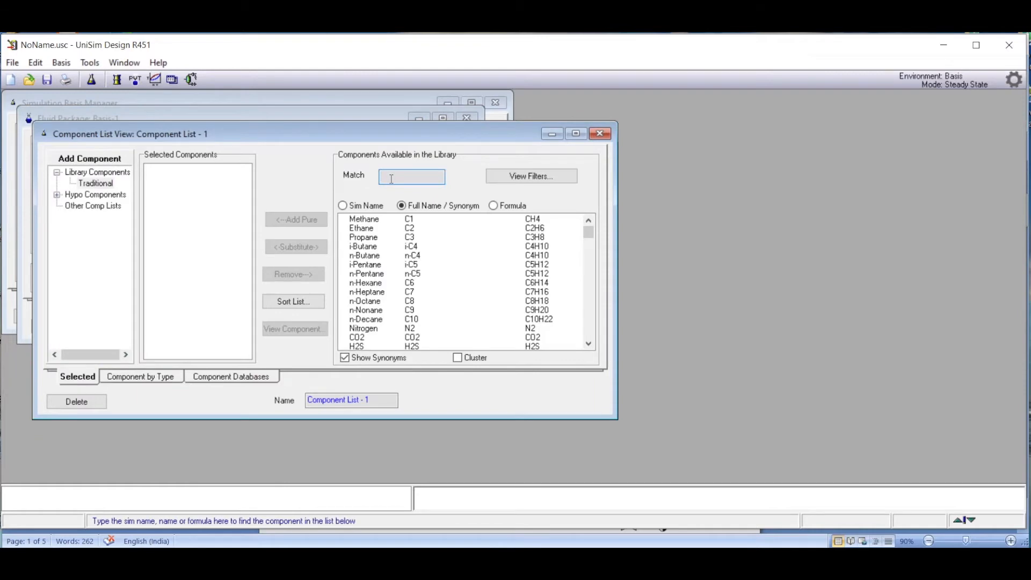
type("benzene")
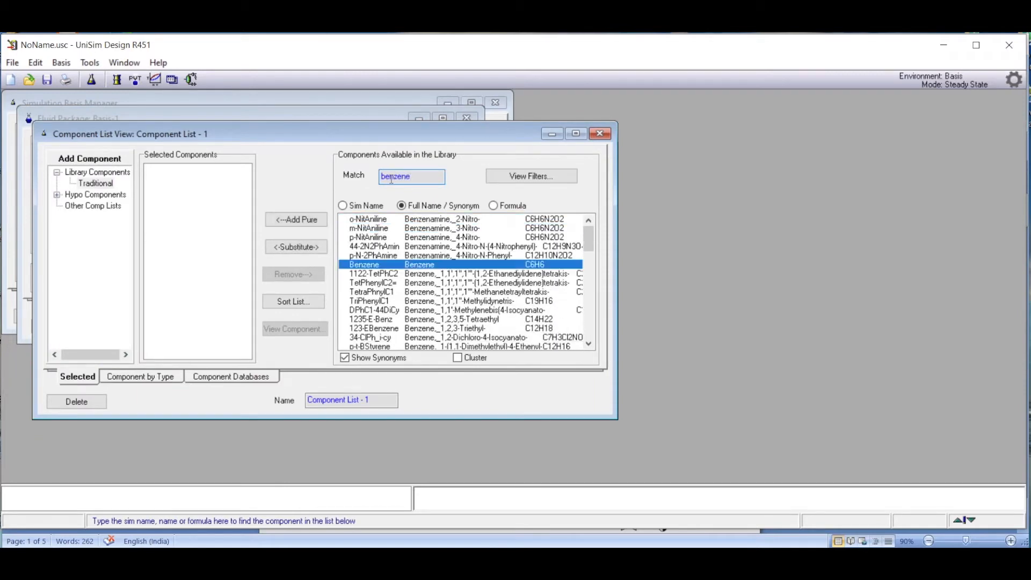
key("Return")
type("t")
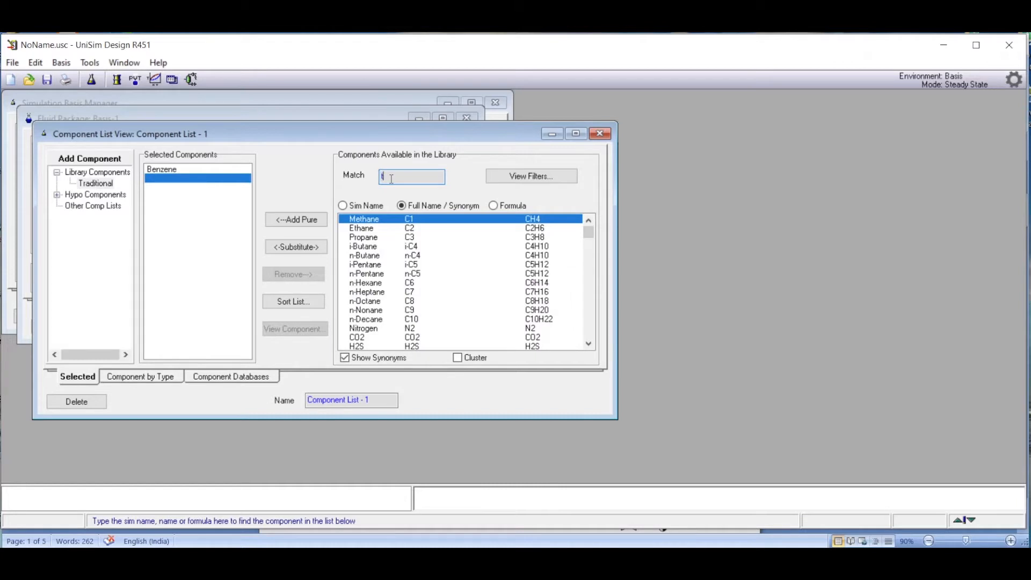
type("oluene")
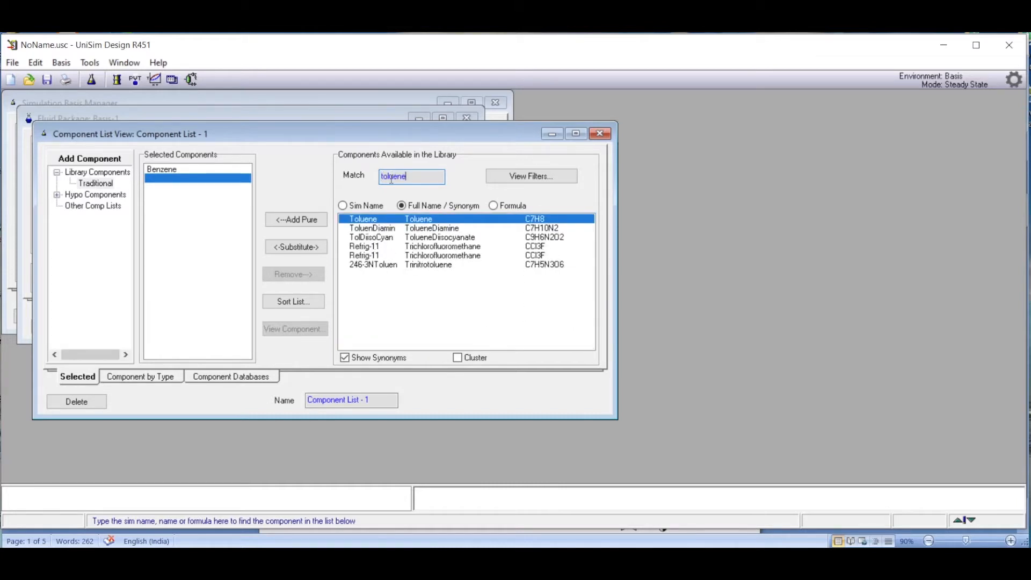
key("Return")
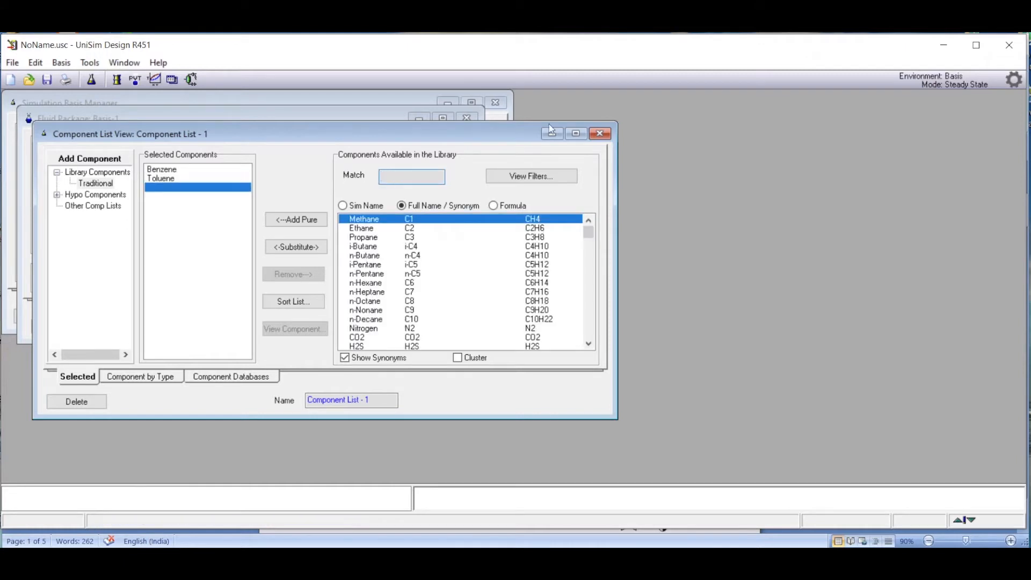
left_click(600, 133)
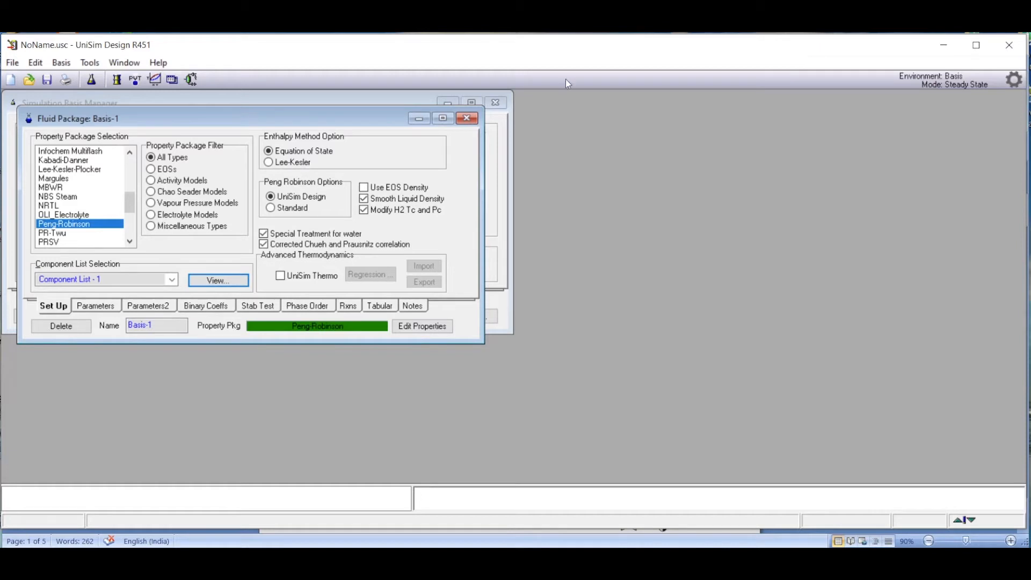
left_click(467, 118)
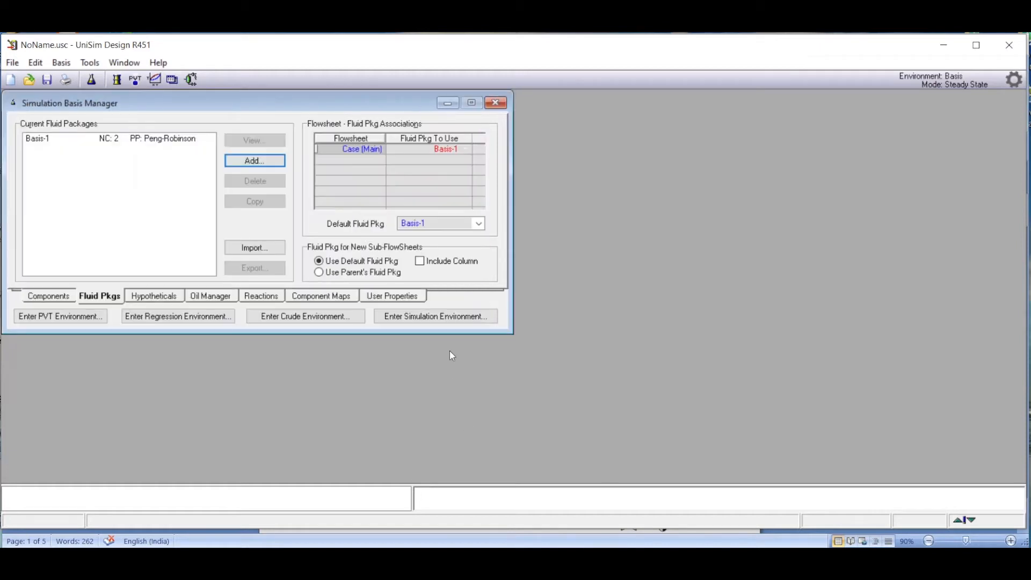
Enter the simulation environment and place a distillation column sub-flowsheet on the enlarged process flow diagram.
left_click(450, 317)
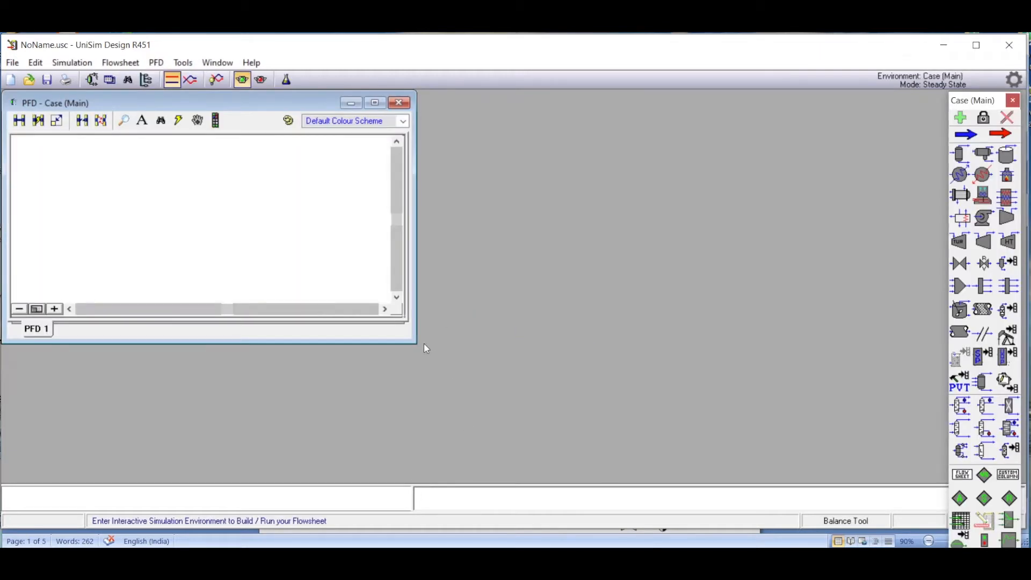
left_click_drag(415, 342, 935, 479)
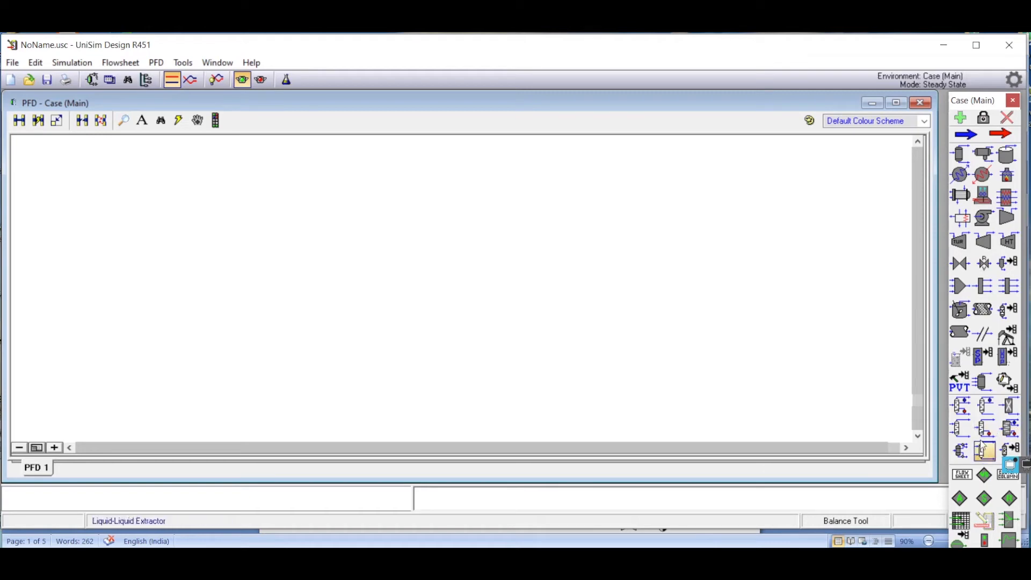
left_click(959, 407)
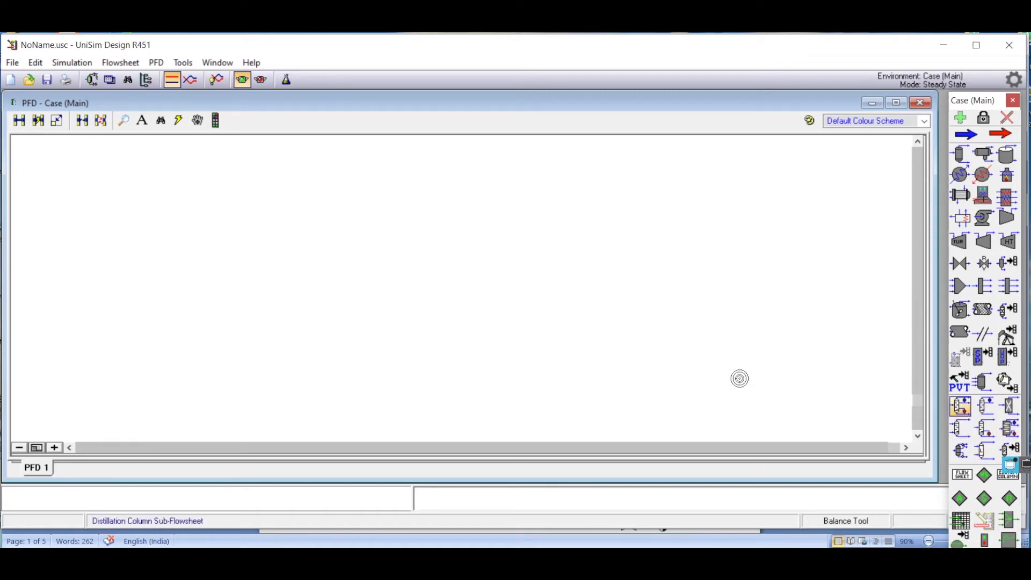
left_click(394, 294)
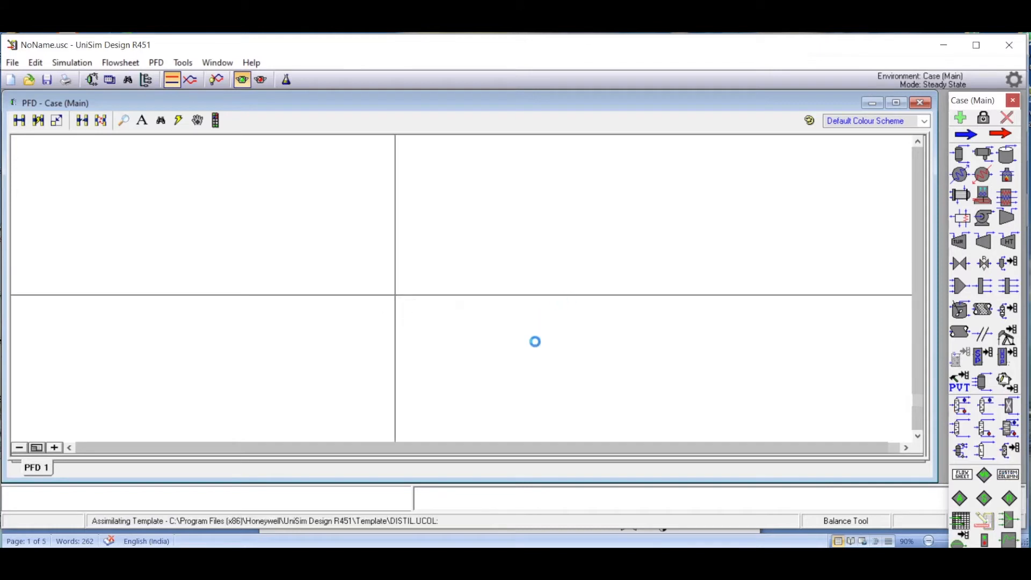
left_click(475, 350)
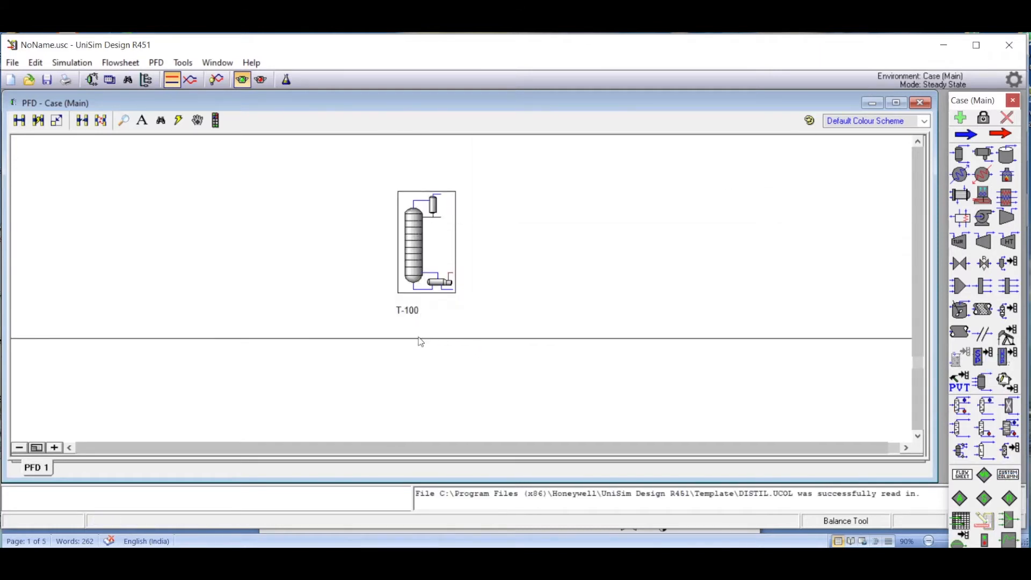
Open the column's input expert, name the inlet stream Feed and set the condenser type to Total.
double_click(415, 261)
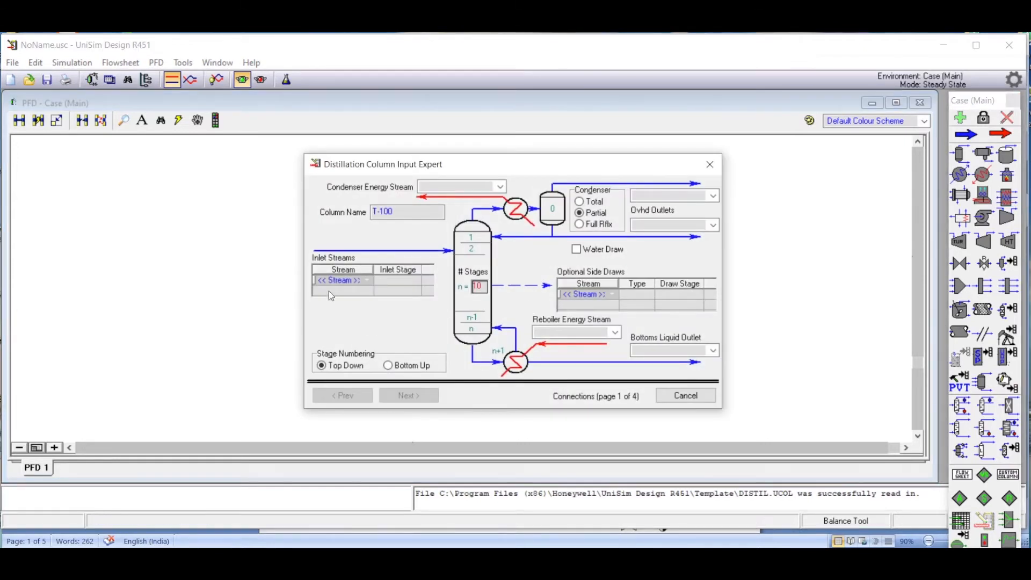
left_click(360, 283)
left_click(369, 283)
left_click(368, 282)
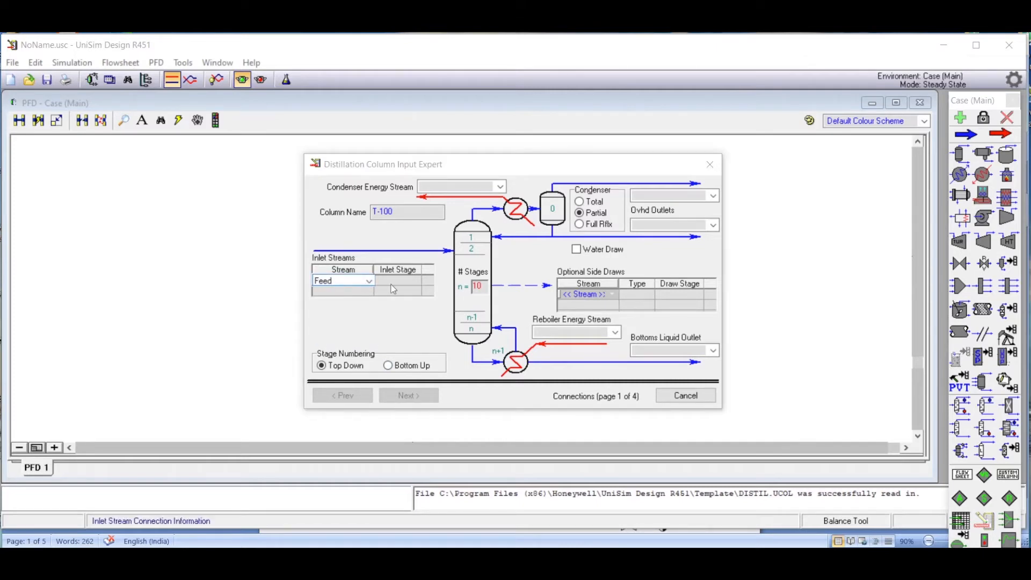
left_click(579, 202)
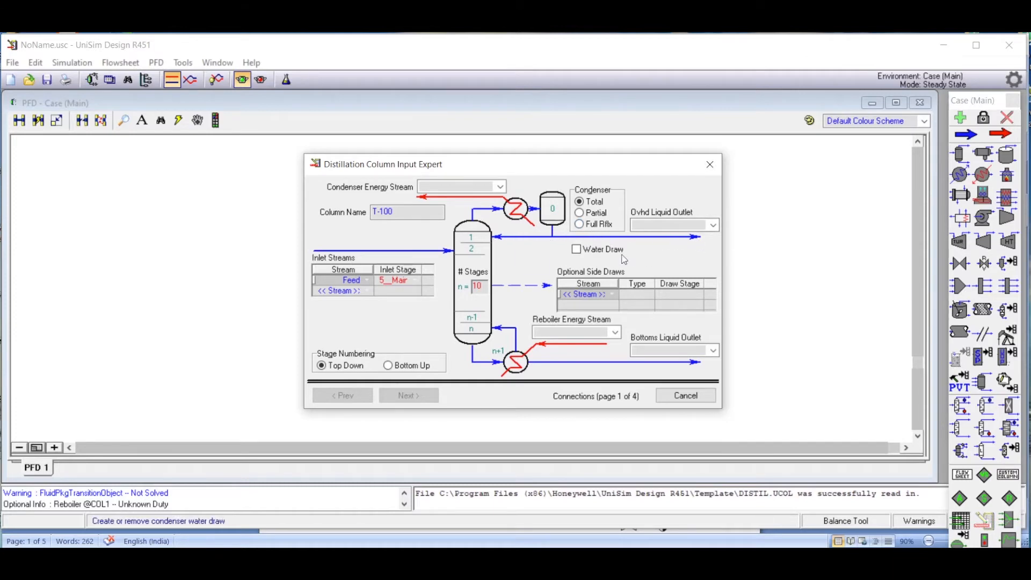
Name the liquid outlets Distillate and Bottom and the energy streams Q_Condenser and Q_Rebolier, and advance to the pressure profile page.
left_click(664, 225)
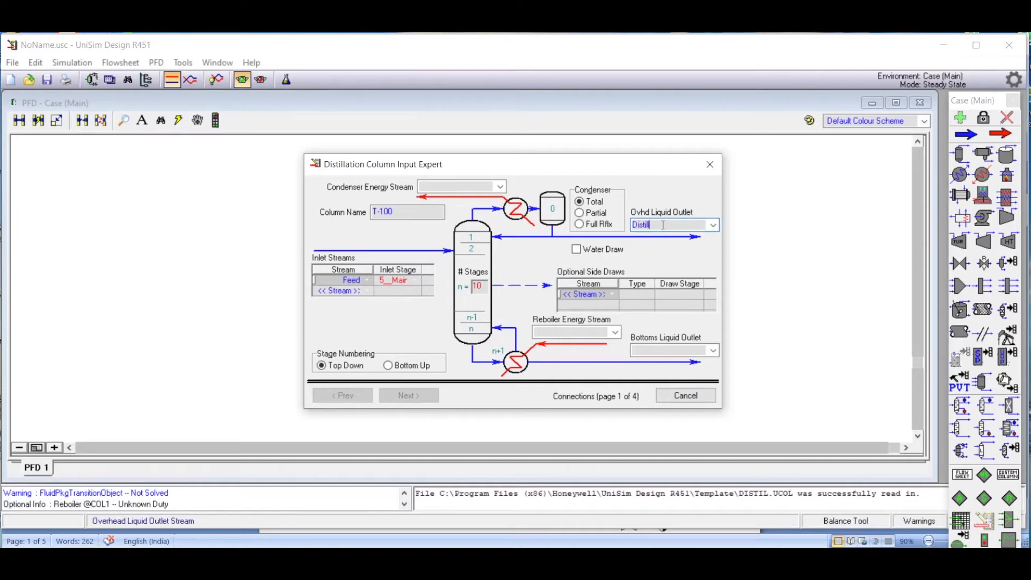
left_click(673, 349)
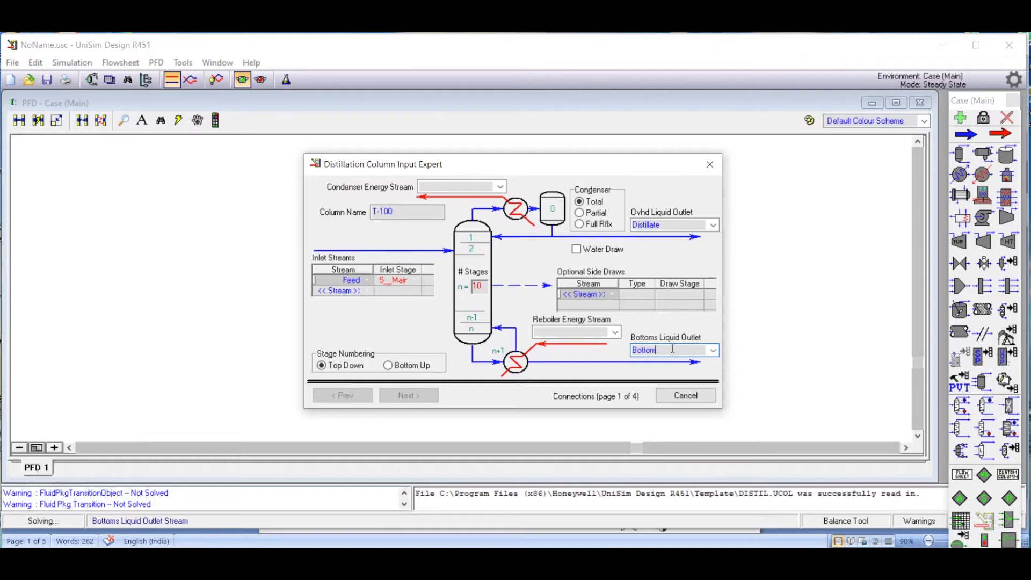
left_click(434, 188)
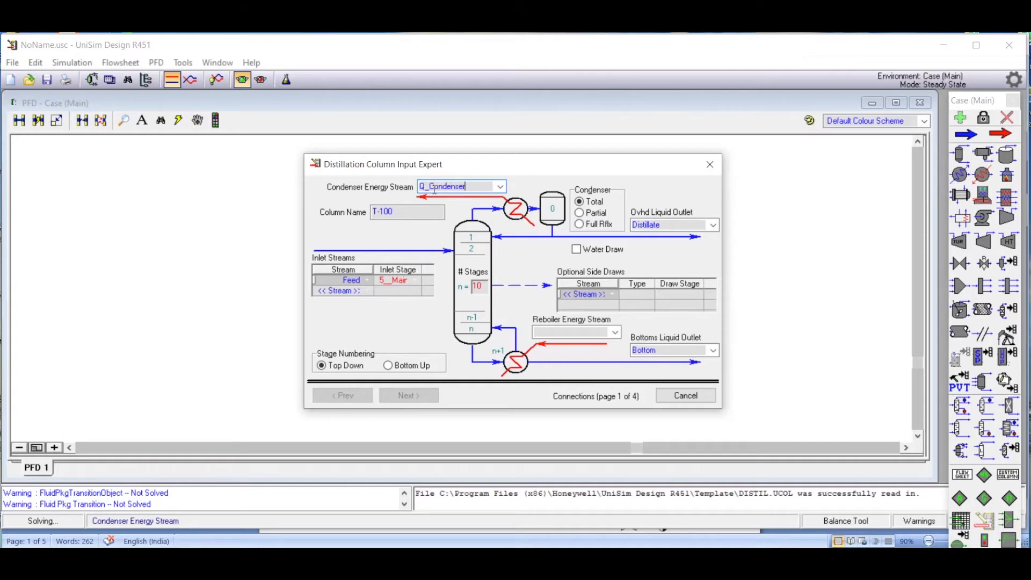
left_click(580, 330)
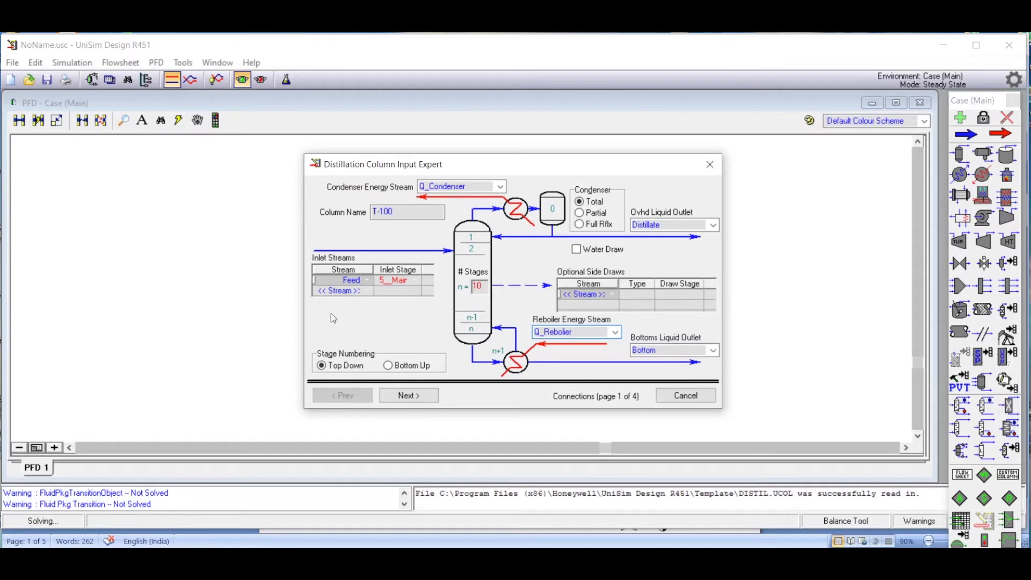
left_click(413, 290)
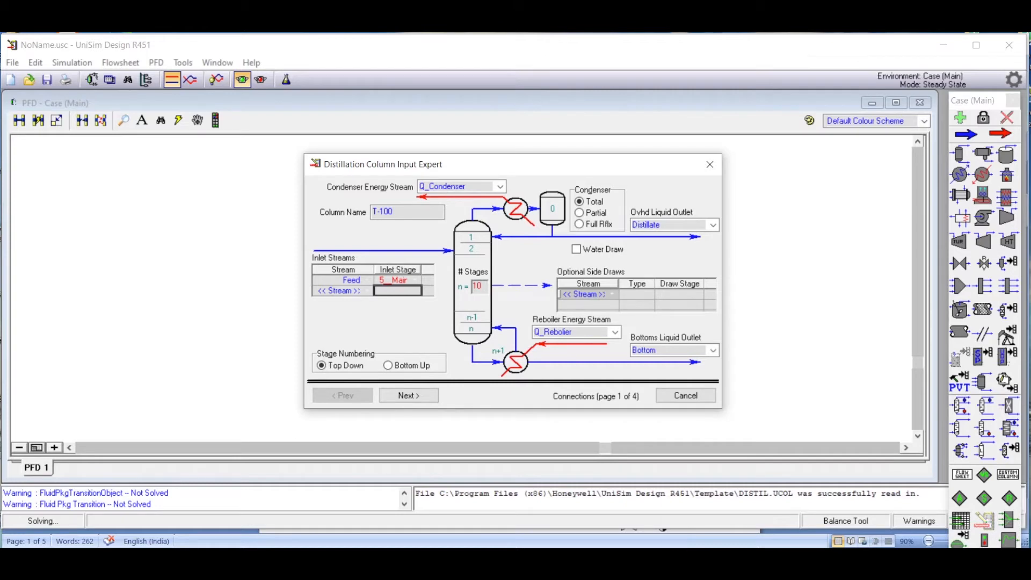
mouse_move(745, 563)
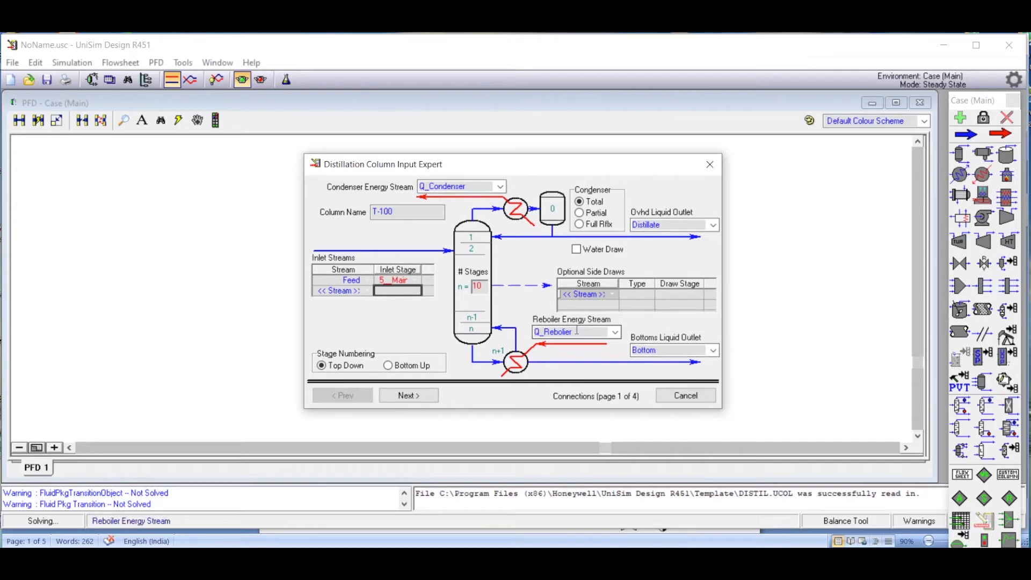
left_click(406, 396)
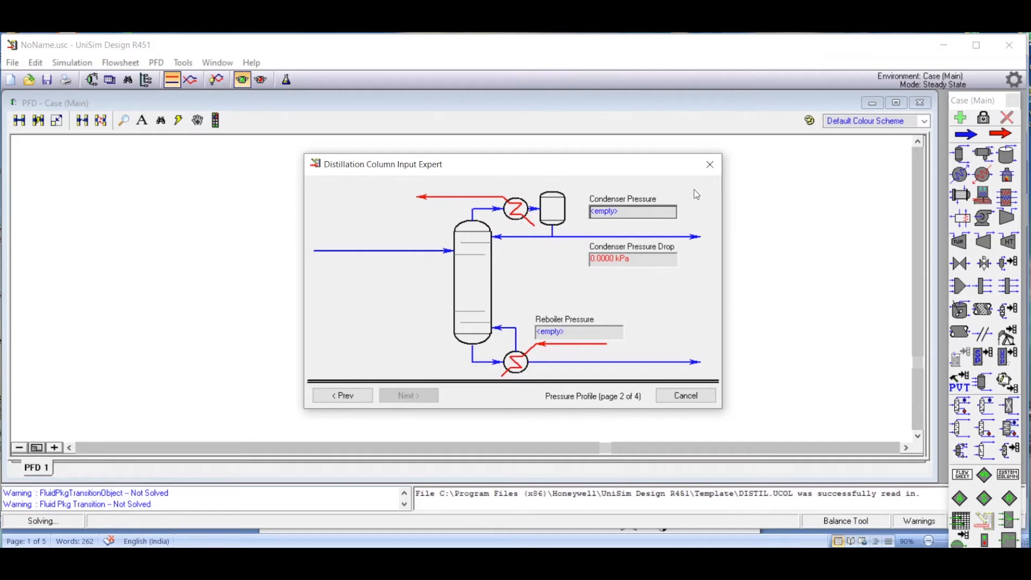
Set the column's condenser pressure to 1 atm.
left_click(654, 222)
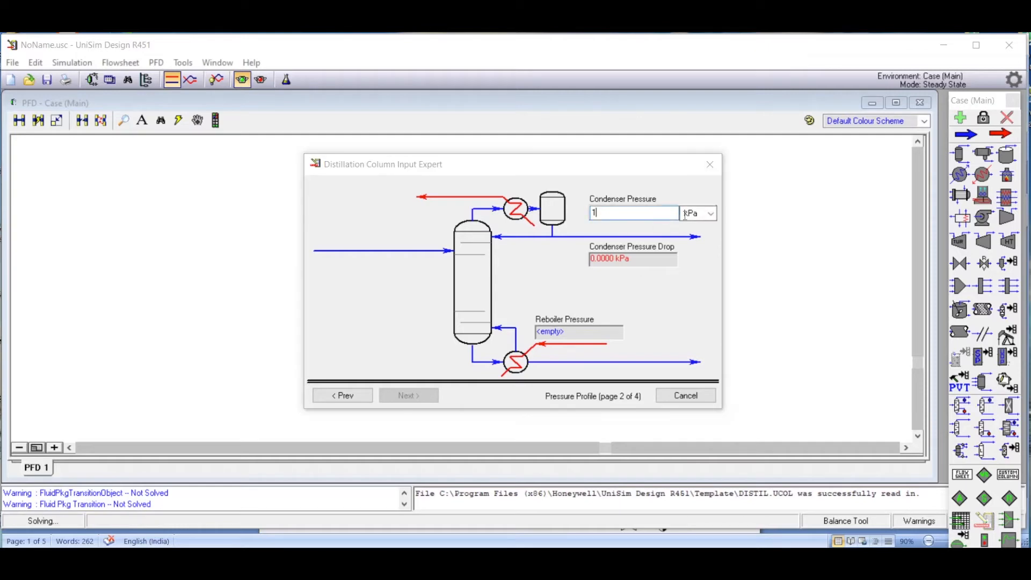
left_click(712, 218)
type("1")
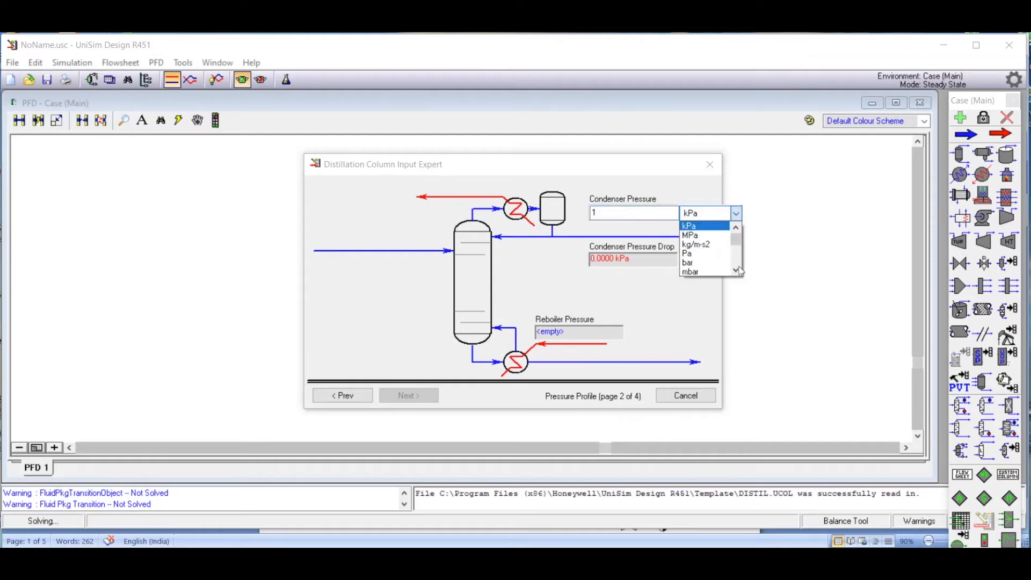
left_click(735, 271)
left_click(735, 271)
left_click(690, 273)
Set the column's reboiler pressure to 1 atm and advance to the optional estimates page.
left_click(567, 336)
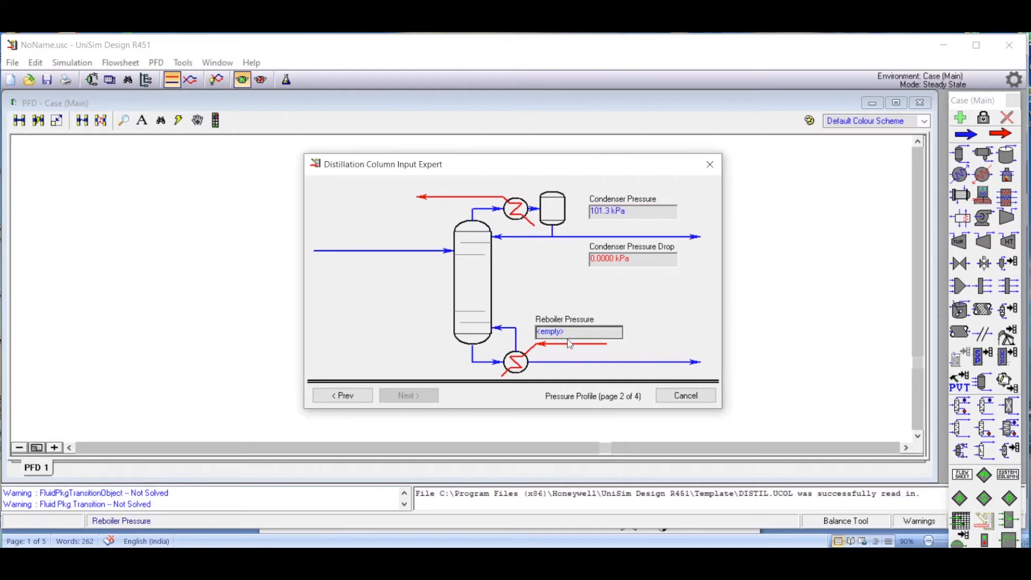
type("1")
left_click(656, 334)
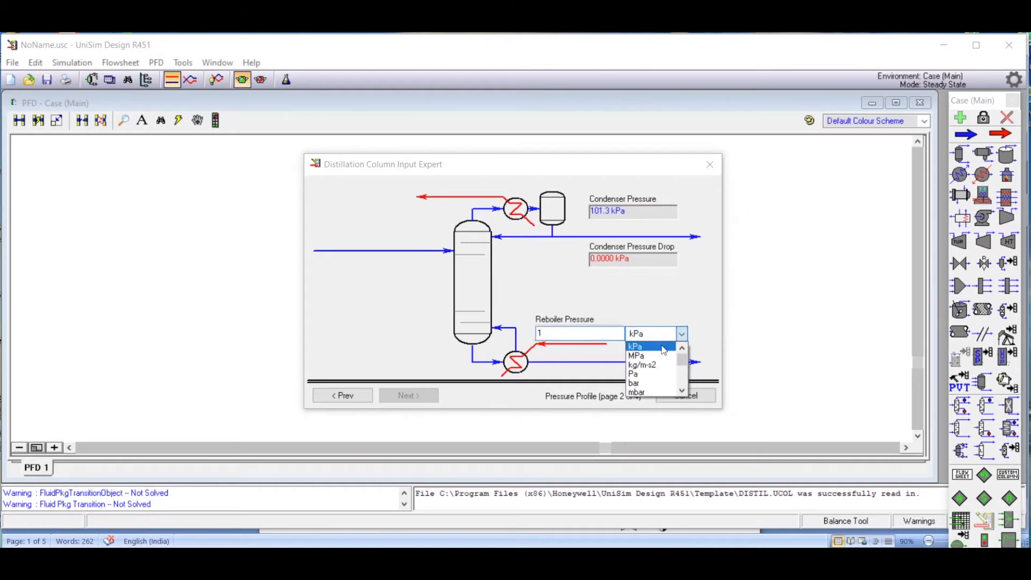
left_click(682, 391)
left_click(682, 391)
left_click(682, 391)
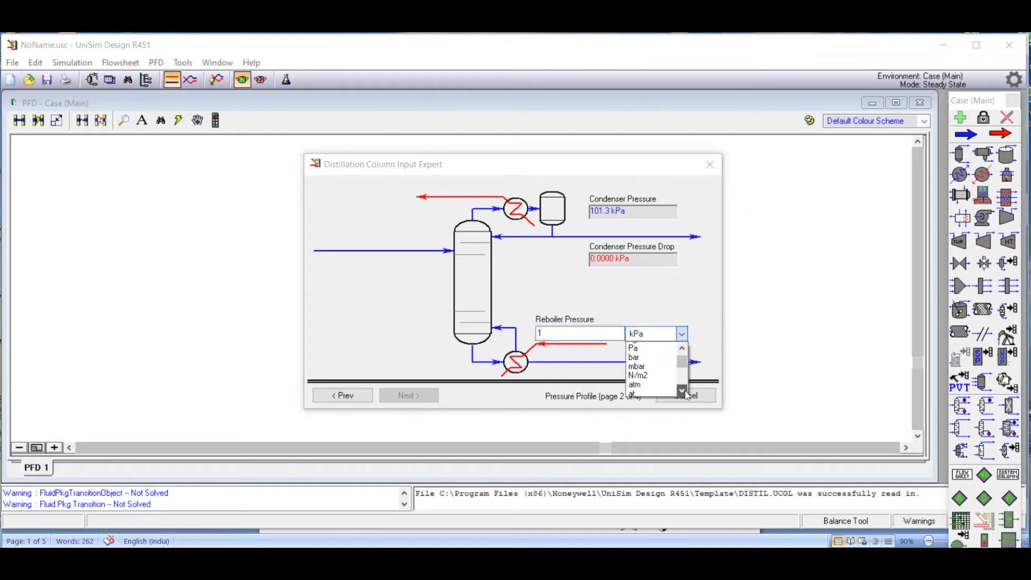
left_click(639, 384)
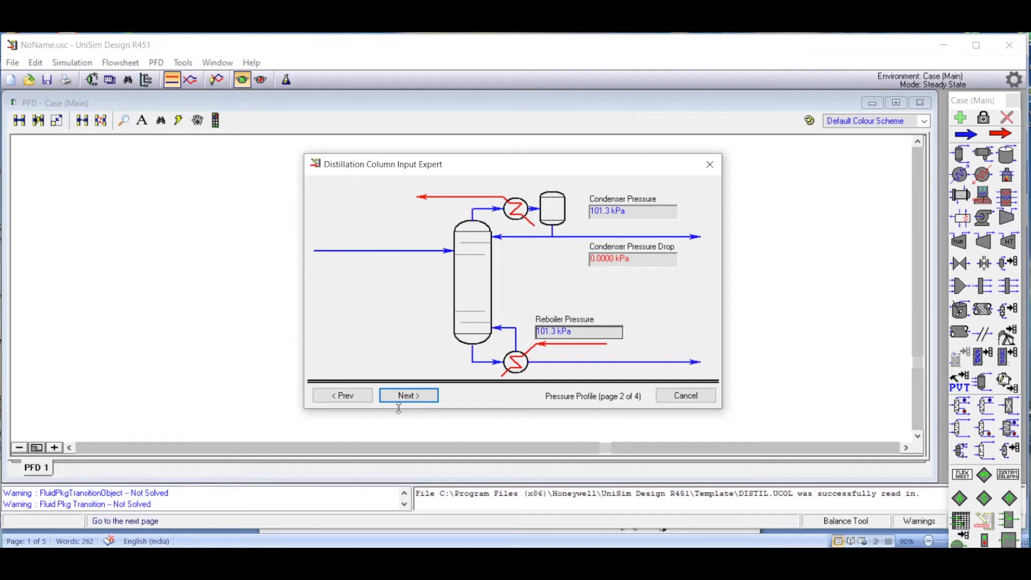
left_click(406, 396)
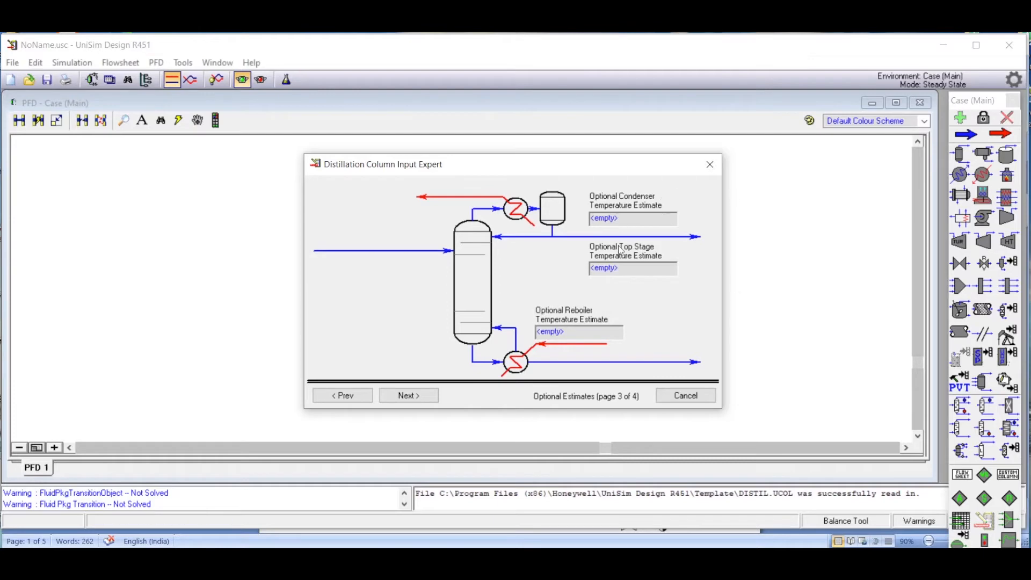
Skip the optional temperature estimates, check the problem statement in Word, and set the column's reflux ratio to 3.
left_click(411, 397)
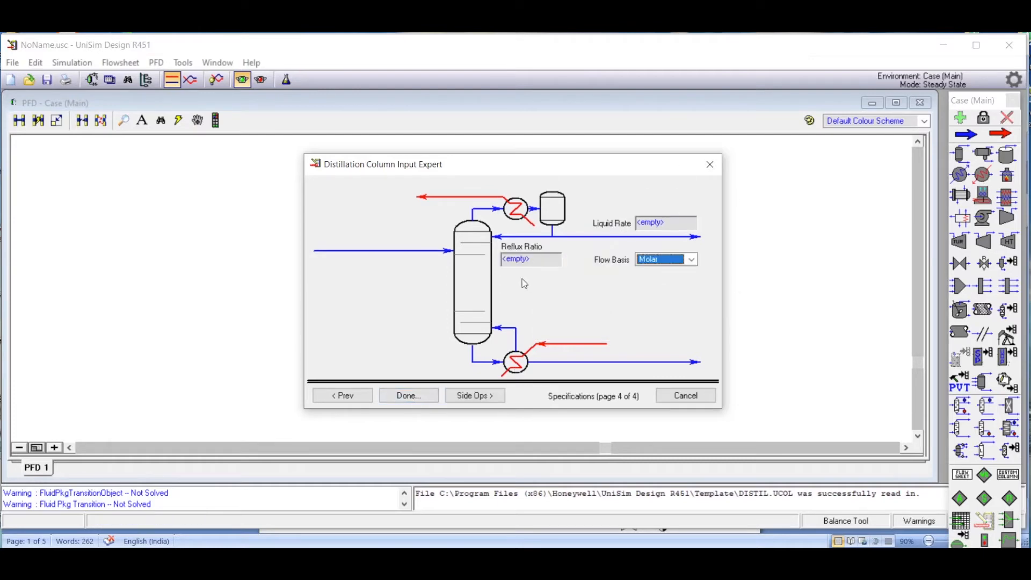
left_click(536, 259)
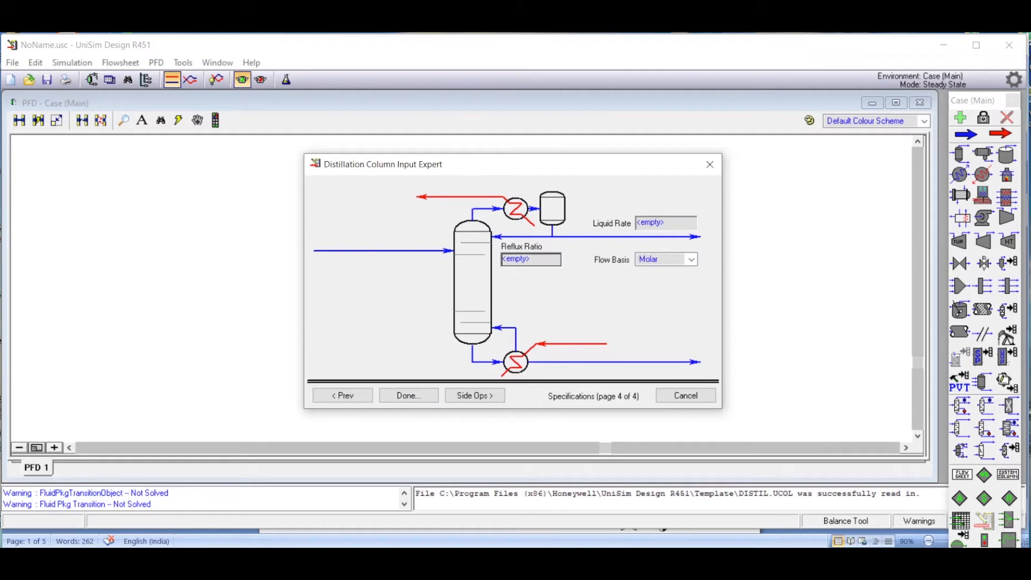
key("alt+Tab")
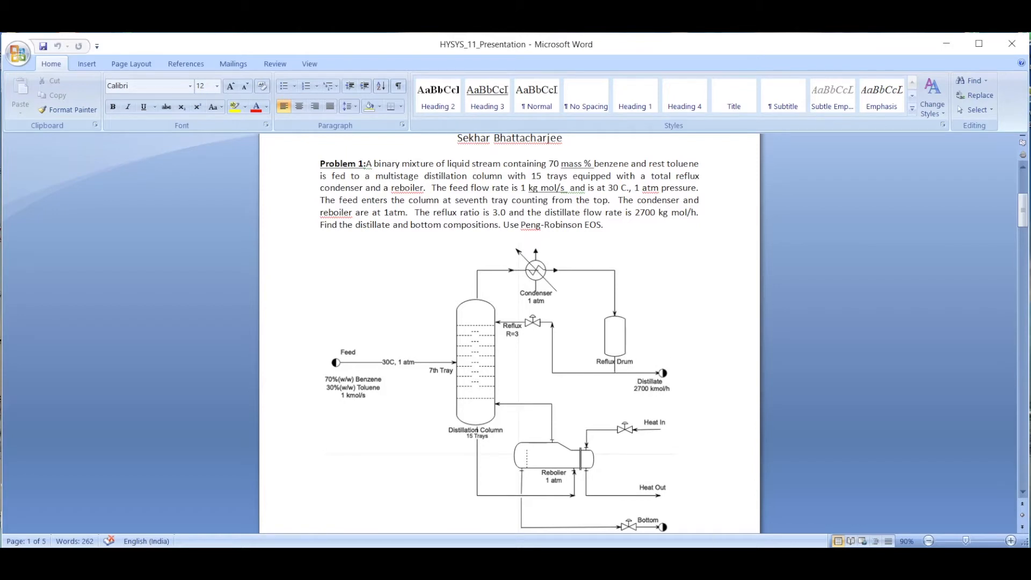
key("alt+Tab")
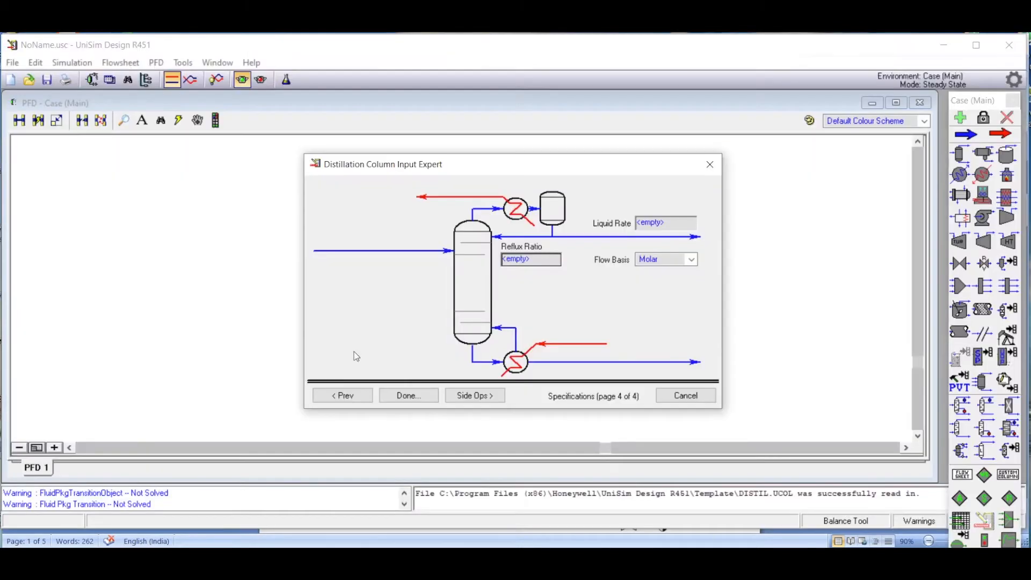
left_click(533, 265)
type("3")
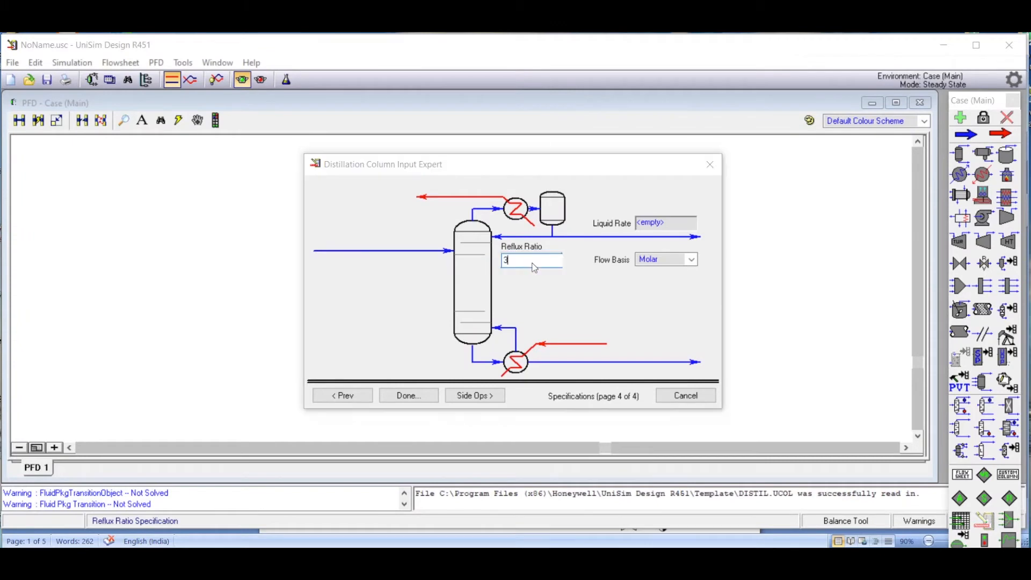
Set the distillate liquid rate to 2700 kgmole/h on a molar basis and finish the column input expert.
left_click(651, 226)
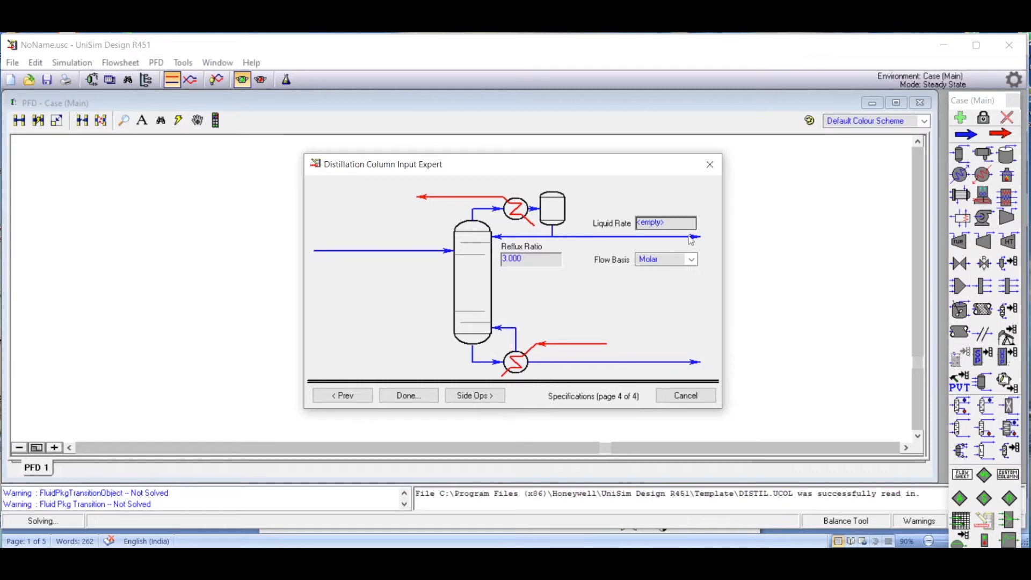
type("2700")
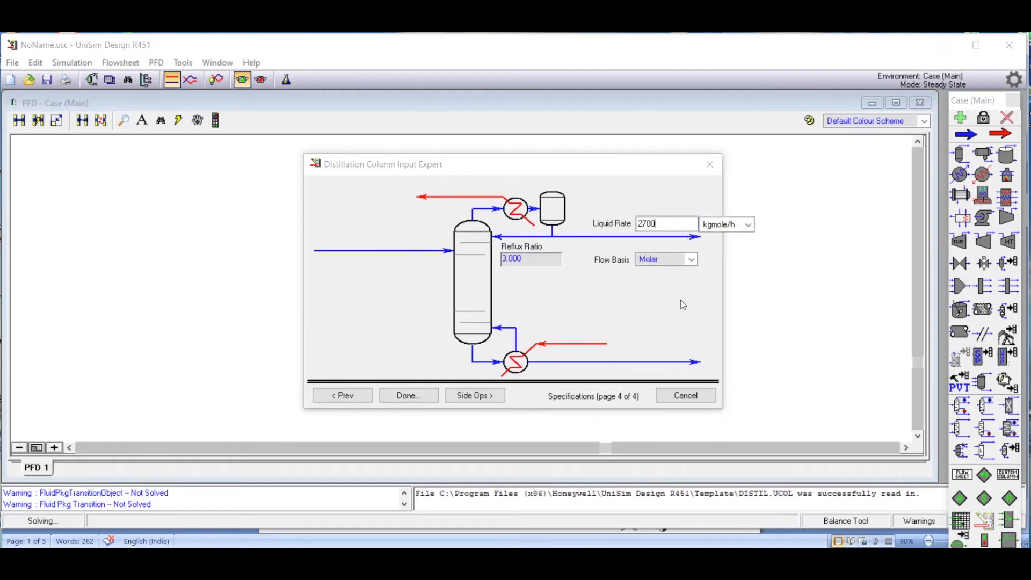
key("Return")
left_click(425, 399)
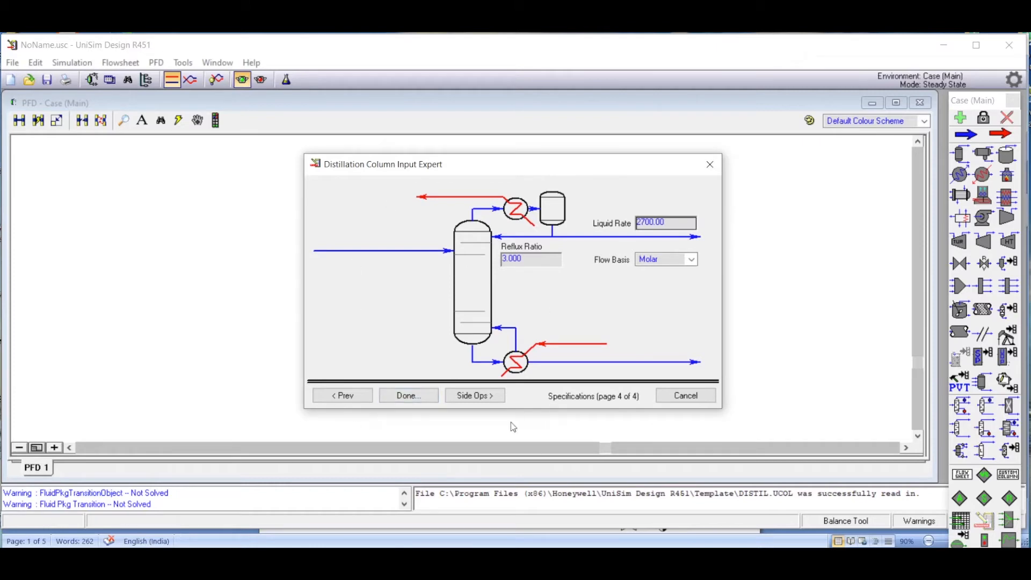
left_click(413, 402)
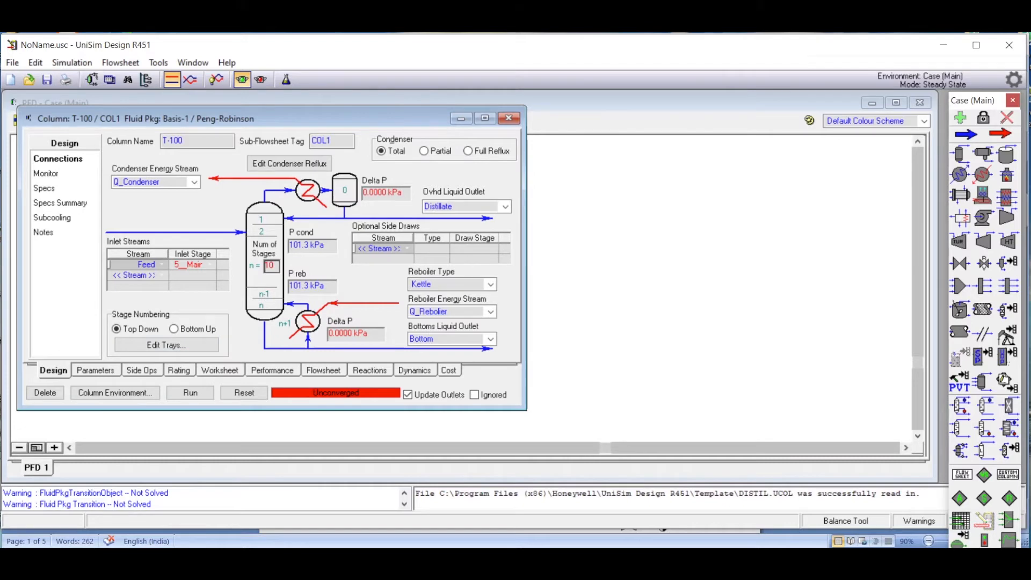
Check the tray data in the Word problem statement, set the column to 15 stages, and move the Feed inlet to stage 7.
key("alt+Tab")
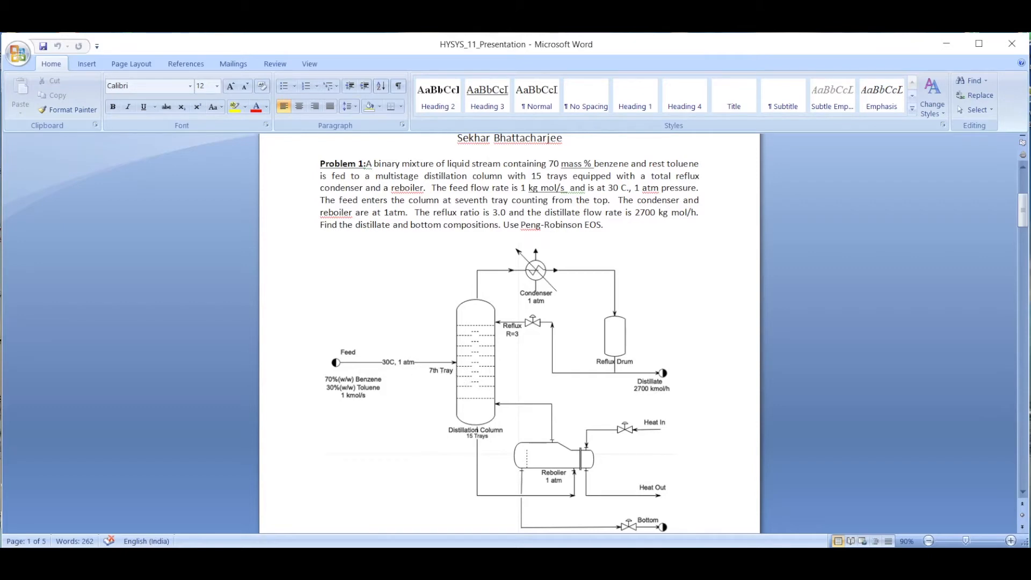
left_click(333, 559)
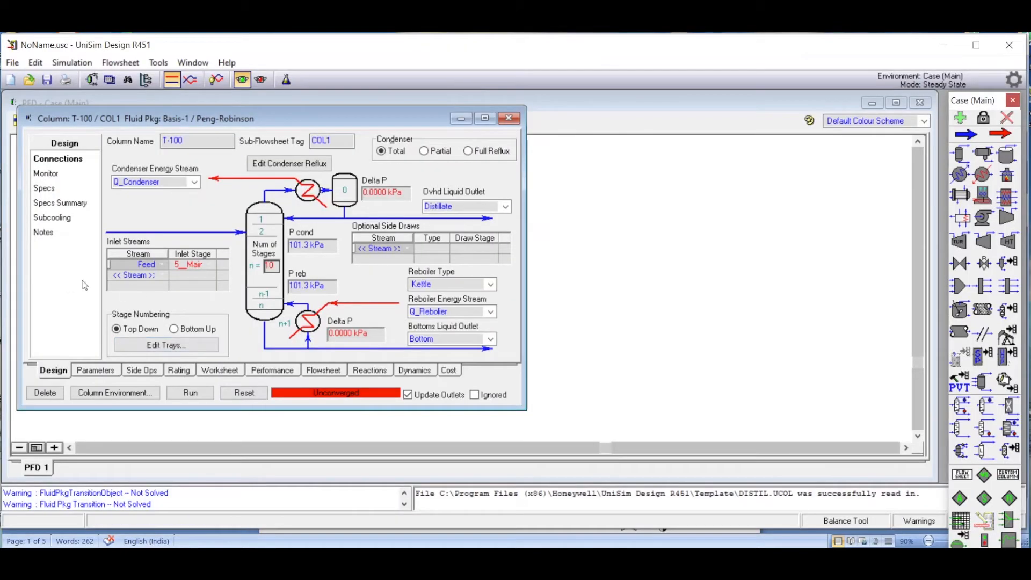
type("1")
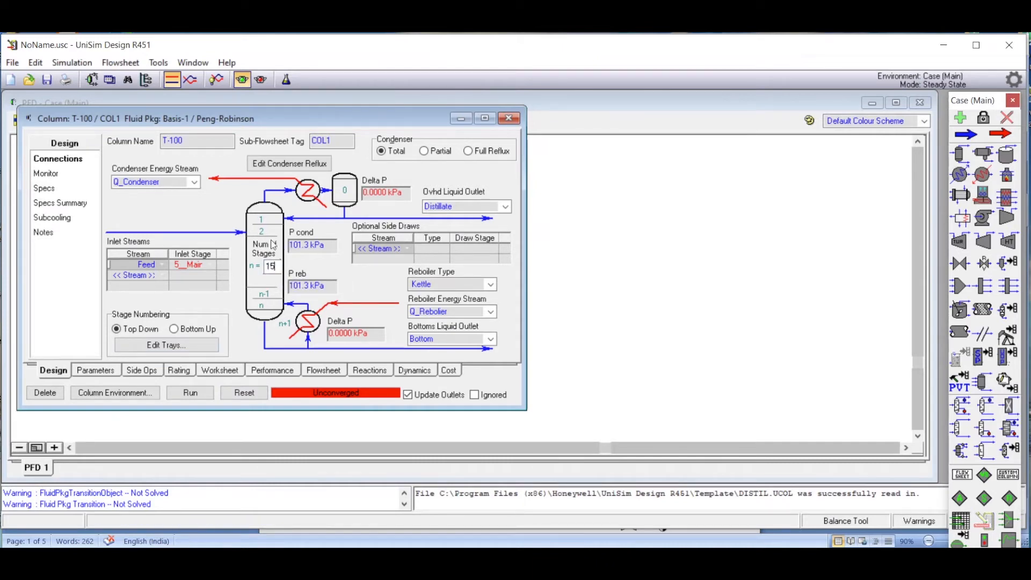
left_click(215, 264)
left_click(239, 301)
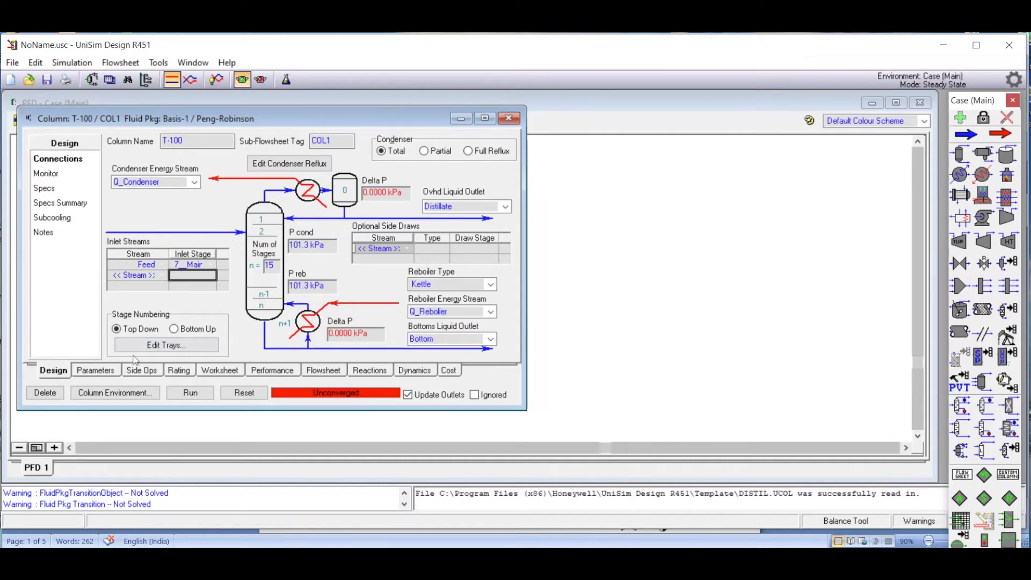
Open the column worksheet's composition table and enter 0.70 for benzene in the Feed stream to bring up its composition input.
left_click(221, 376)
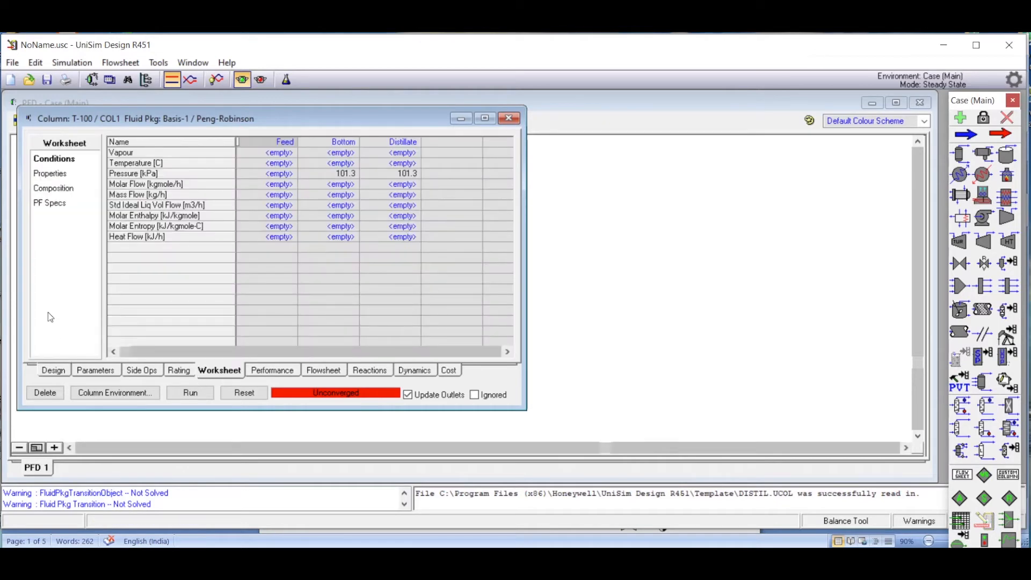
left_click(69, 188)
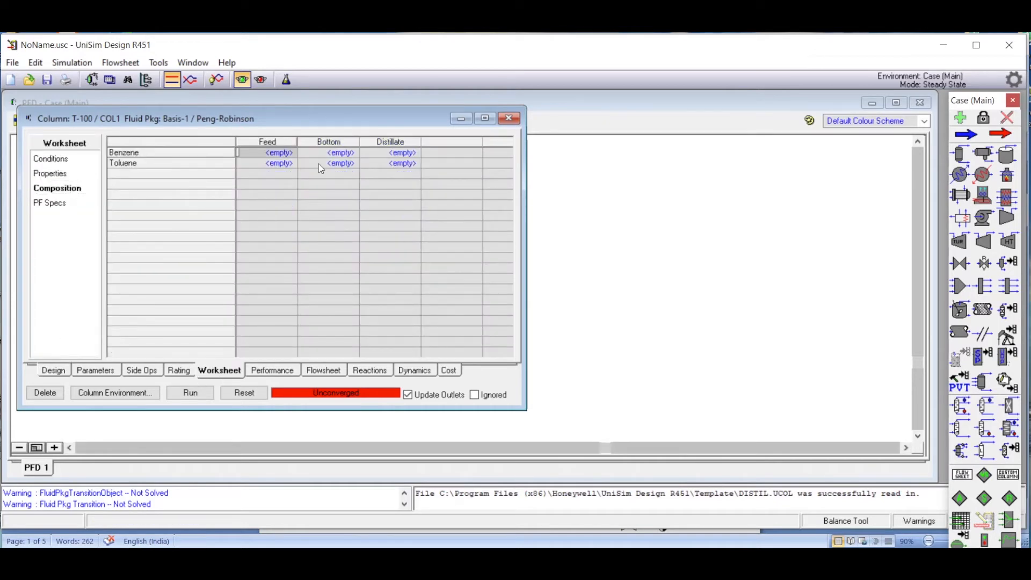
left_click(271, 159)
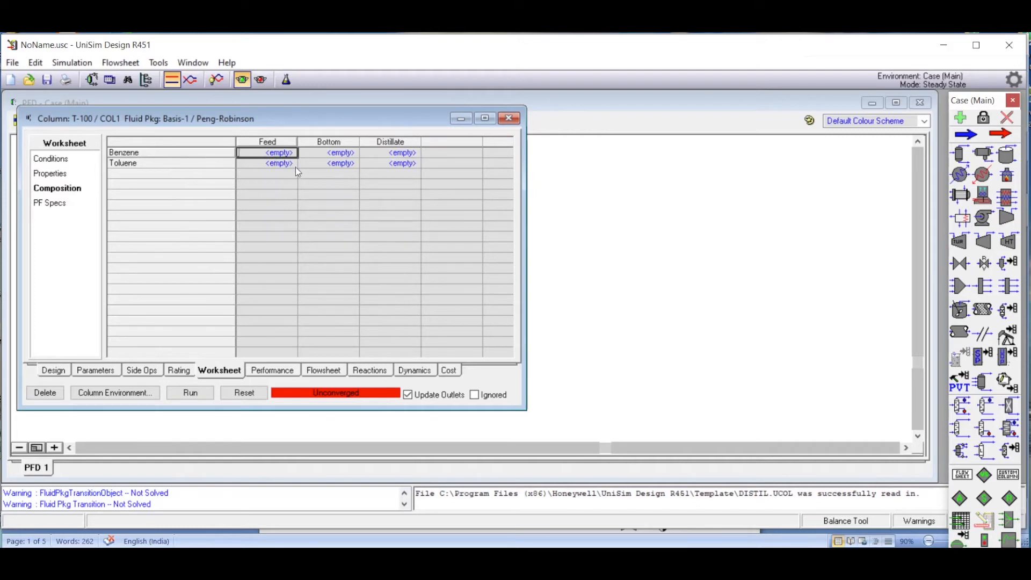
type("0.70")
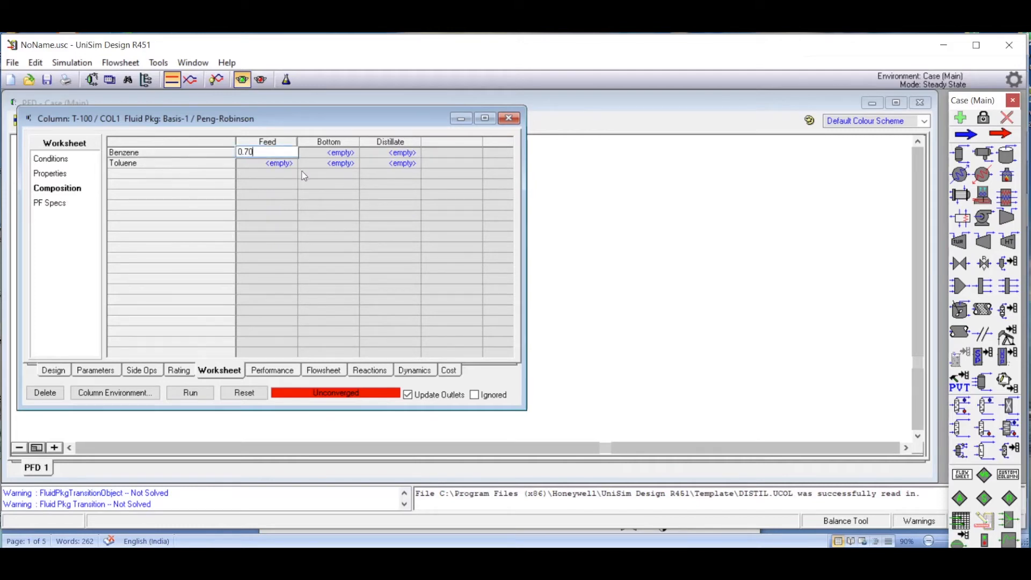
key("Return")
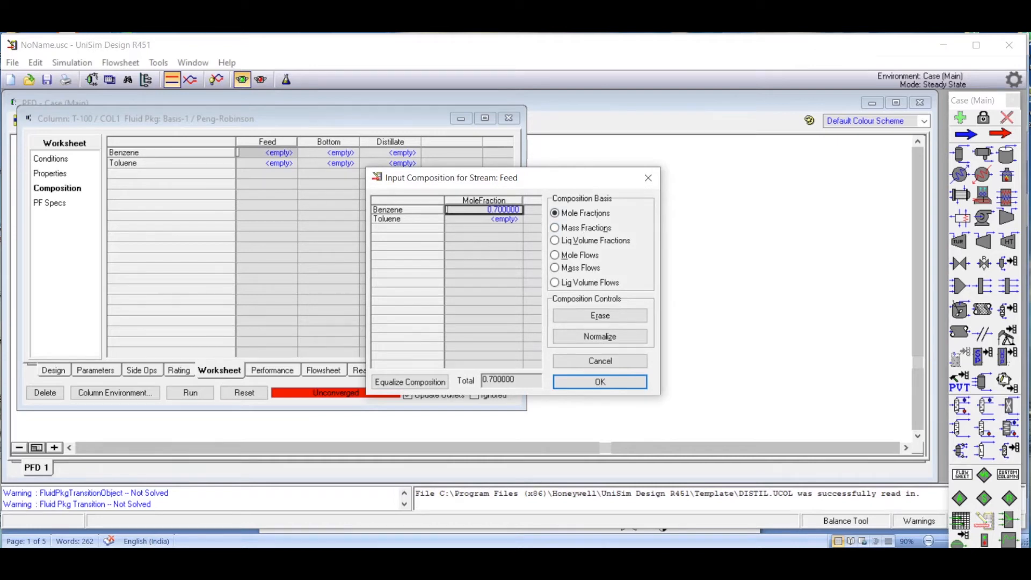
Check the composition basis in Word, then define the Feed by mass fractions of 0.7 benzene and 0.3 toluene and accept the composition.
left_click(645, 560)
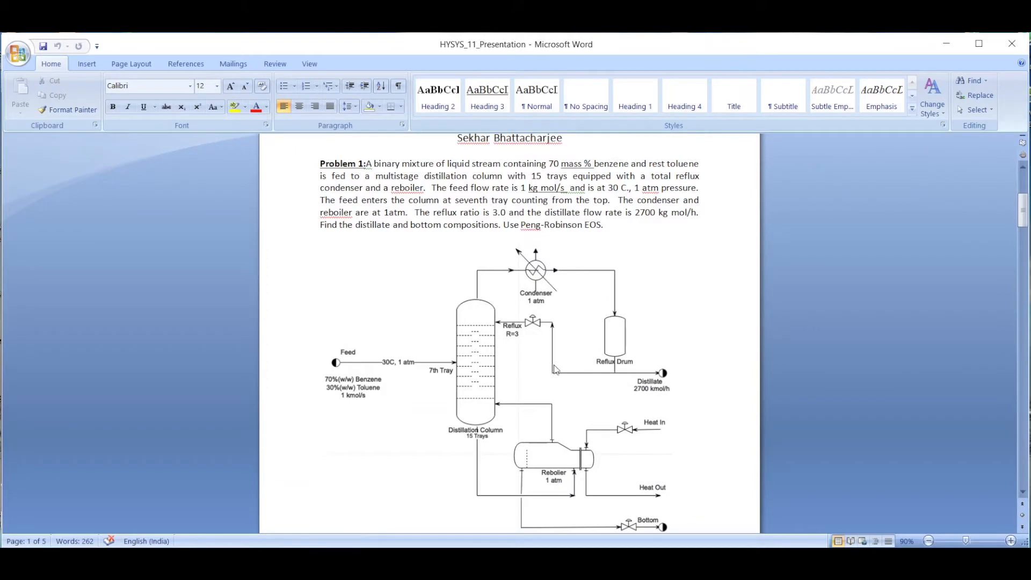
key("alt+Tab")
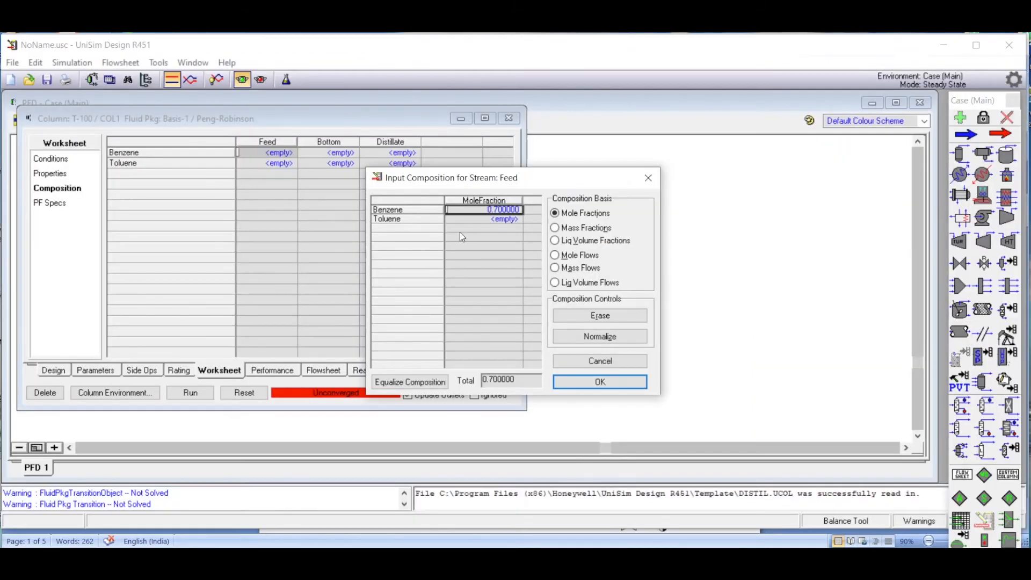
left_click(556, 229)
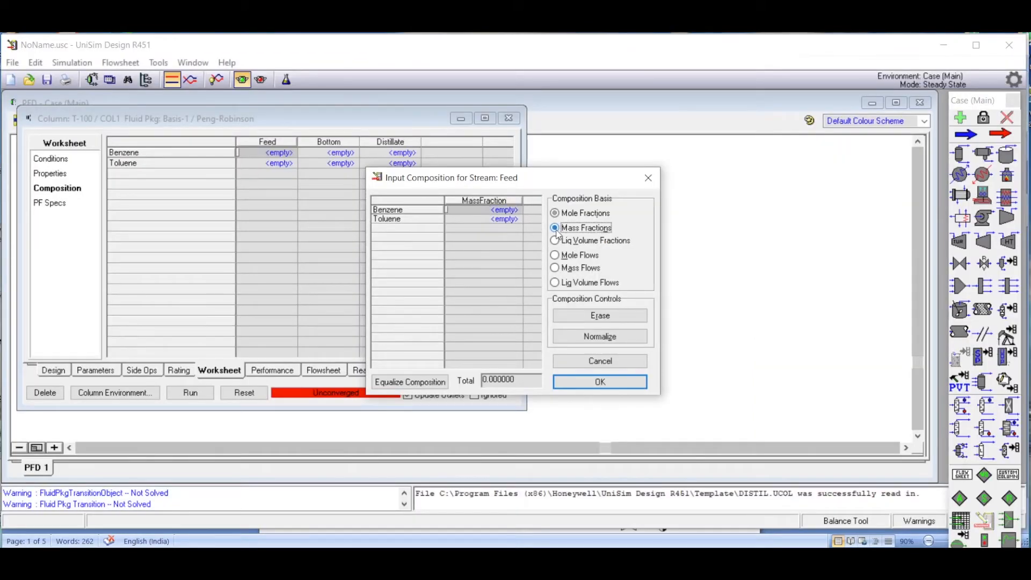
left_click(513, 213)
type("0.7")
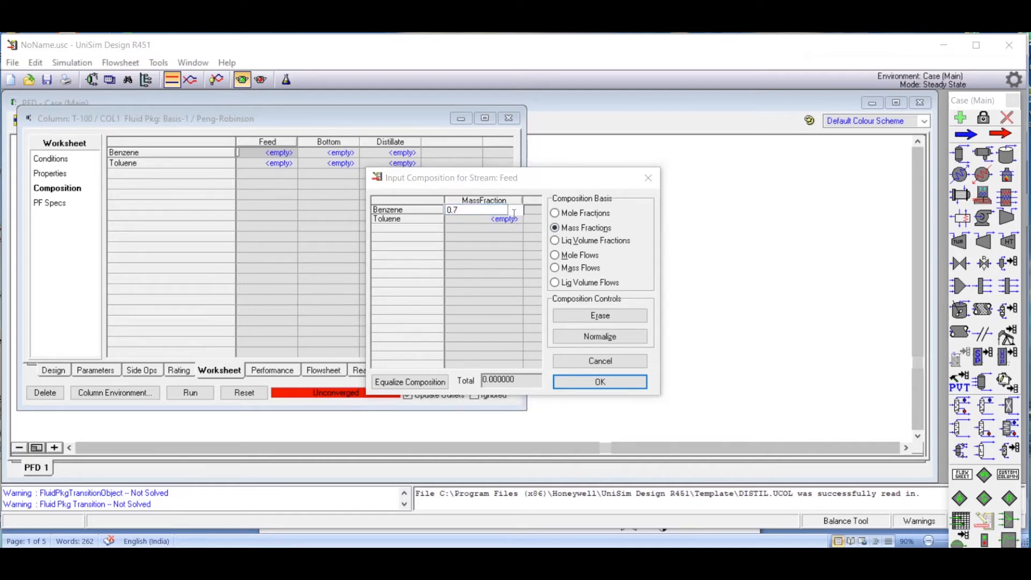
left_click(506, 221)
type("0")
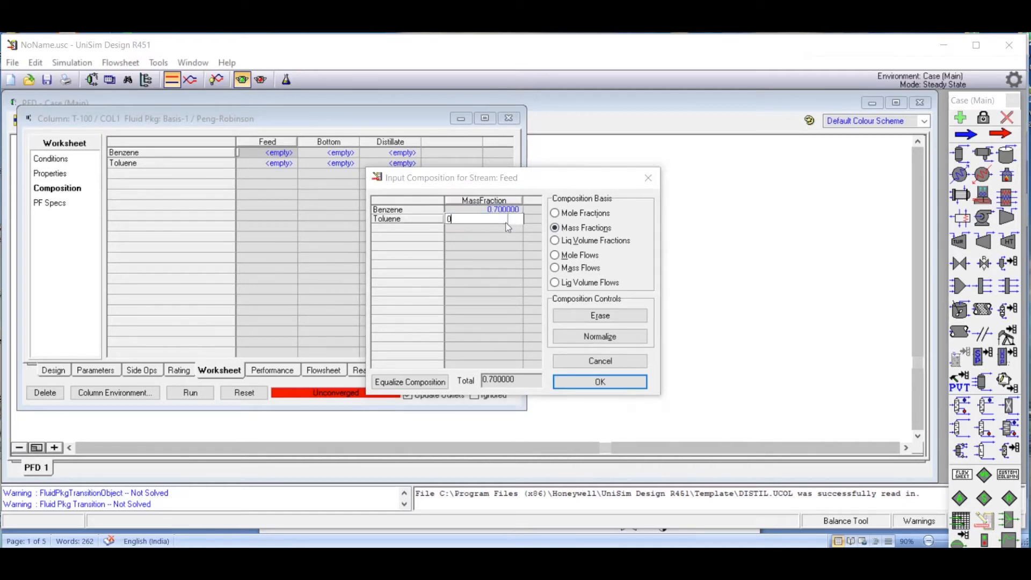
type(".3")
key("Return")
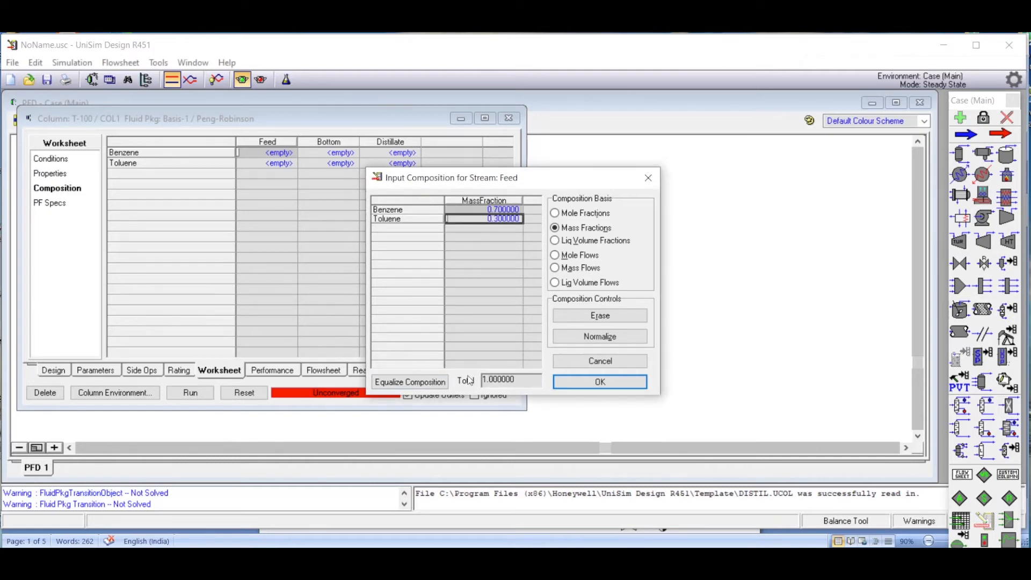
left_click(605, 382)
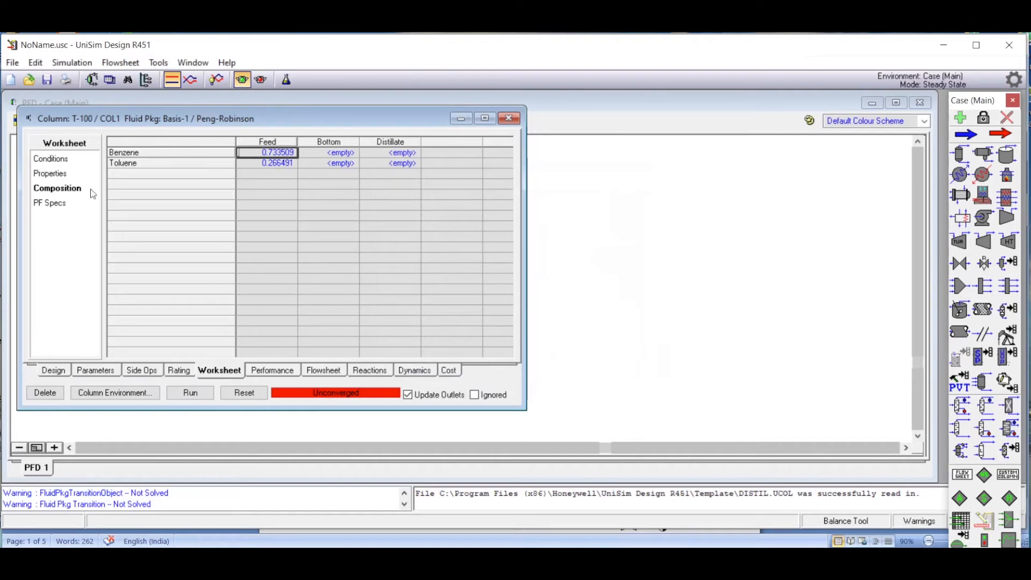
Check the feed conditions in the Word problem statement and set the Feed stream's temperature to 30 °C in the worksheet conditions.
left_click(51, 159)
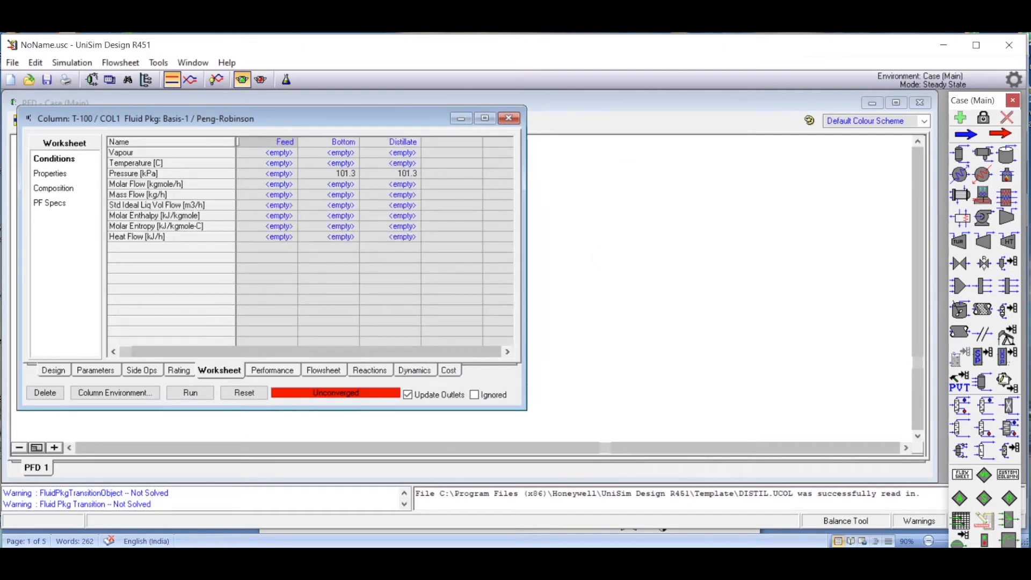
key("alt+Tab")
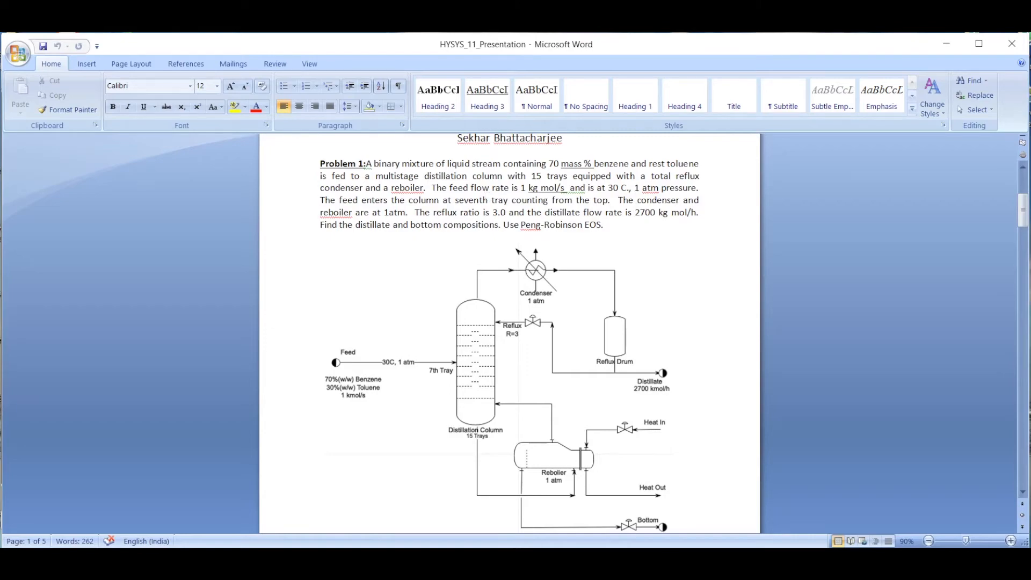
key("alt+Tab")
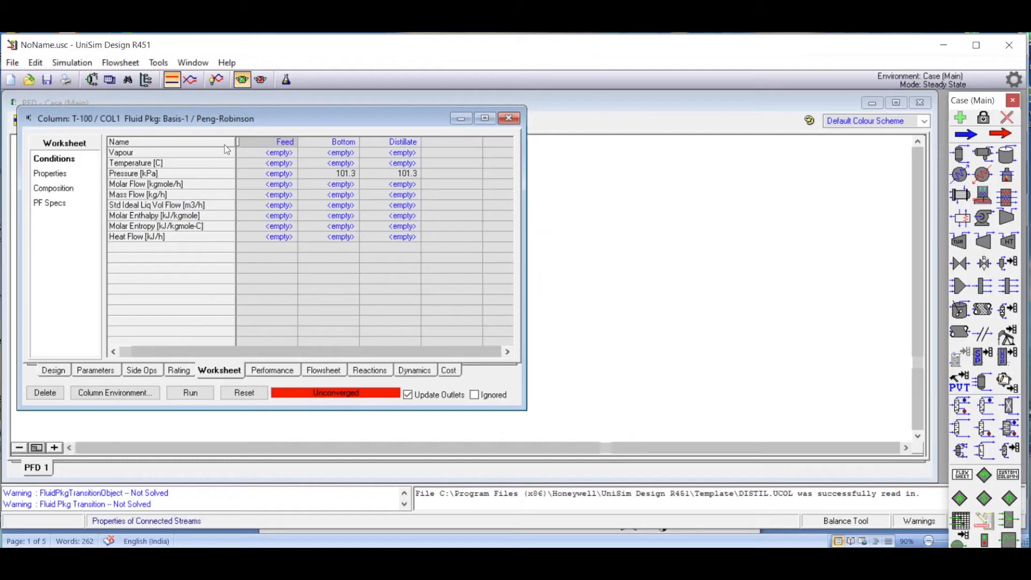
left_click(275, 164)
type("30")
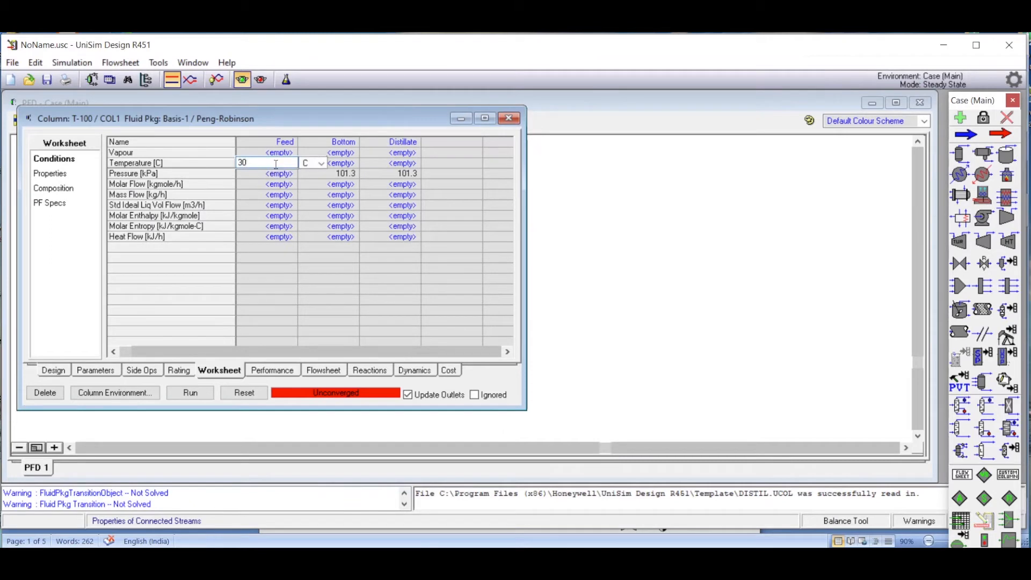
Set the Feed stream's pressure to 1 atm.
left_click(274, 175)
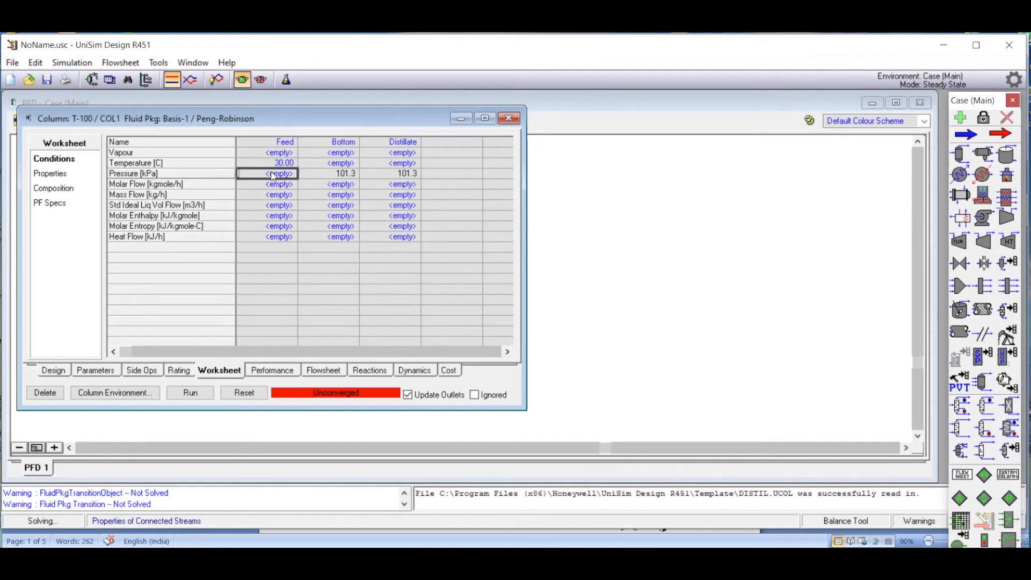
type("1")
left_click(329, 174)
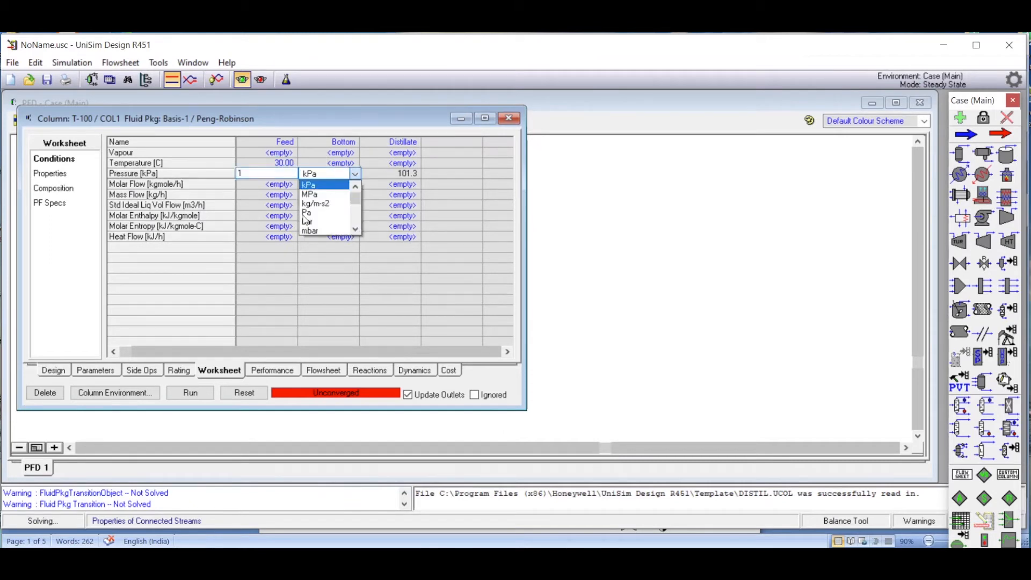
scroll(353, 235, "down", 2)
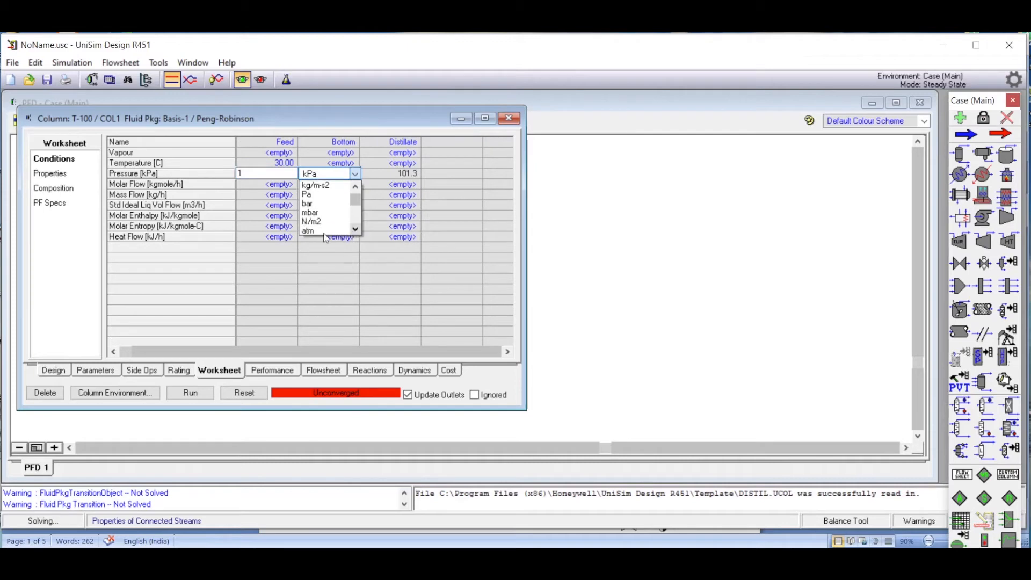
left_click(319, 233)
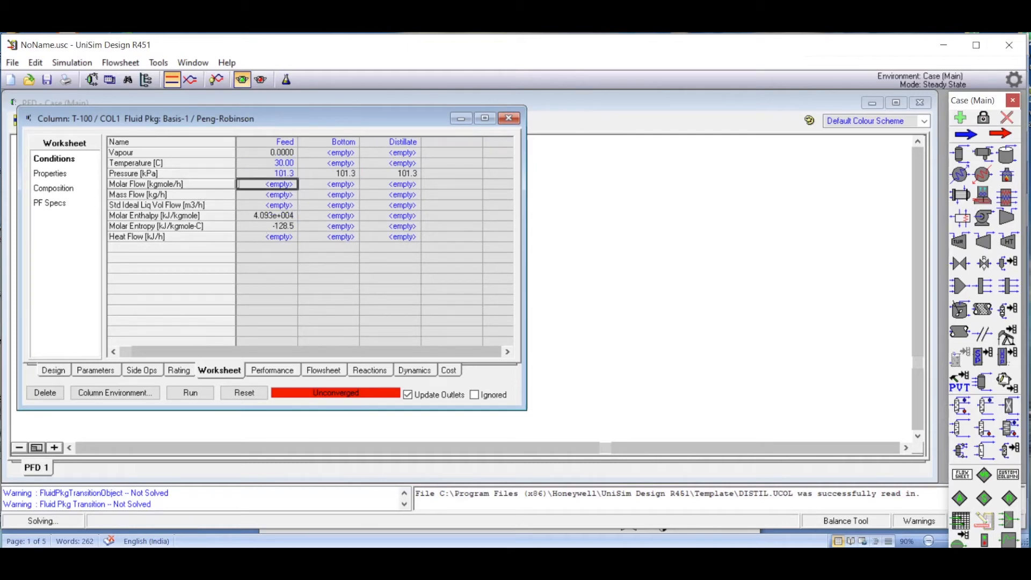
Check the feed flow rate in the Word problem statement and set the Feed stream's molar flow to 1 kgmole/s.
key("alt+Tab")
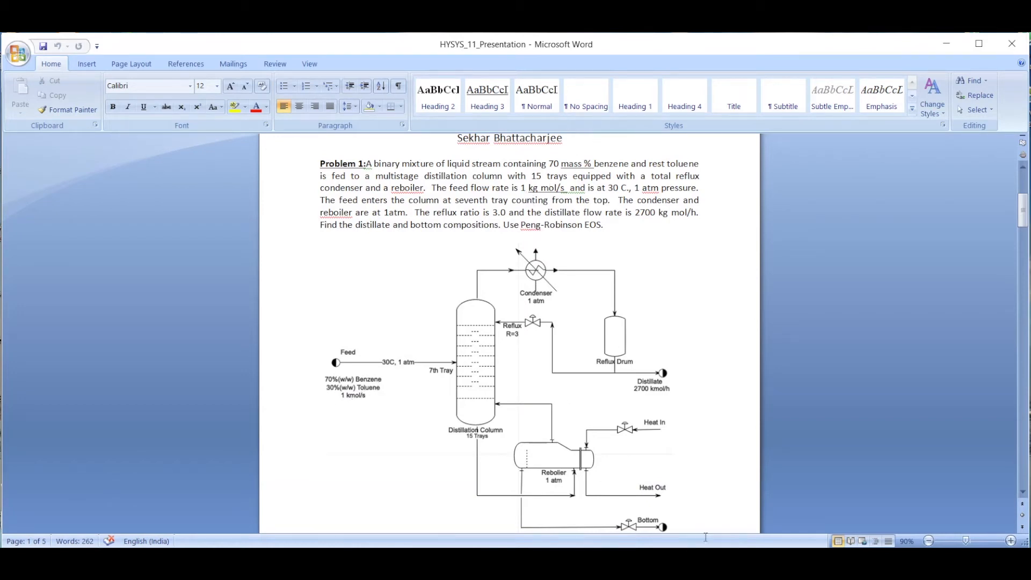
key("alt+Tab")
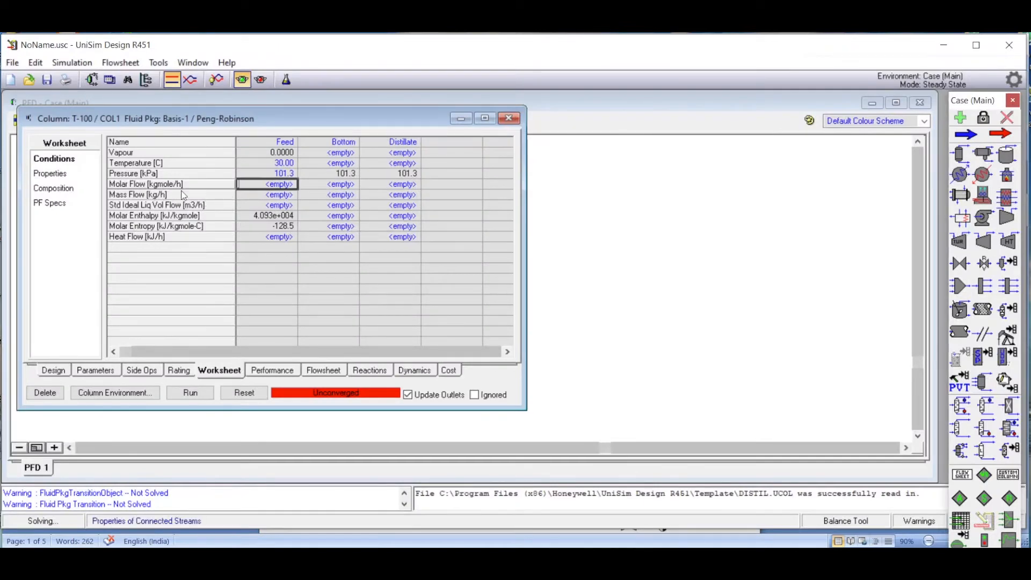
type("1")
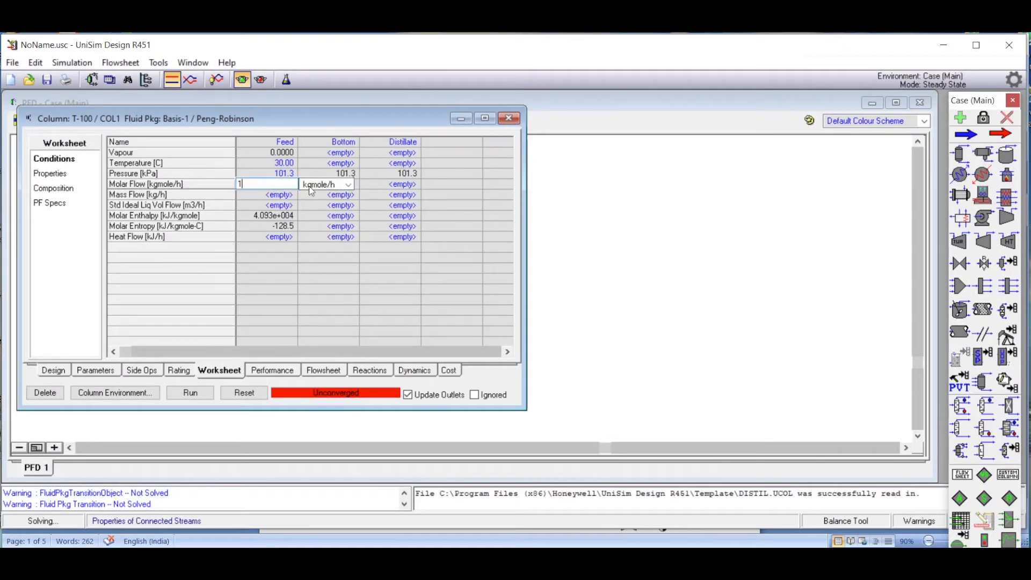
left_click(355, 184)
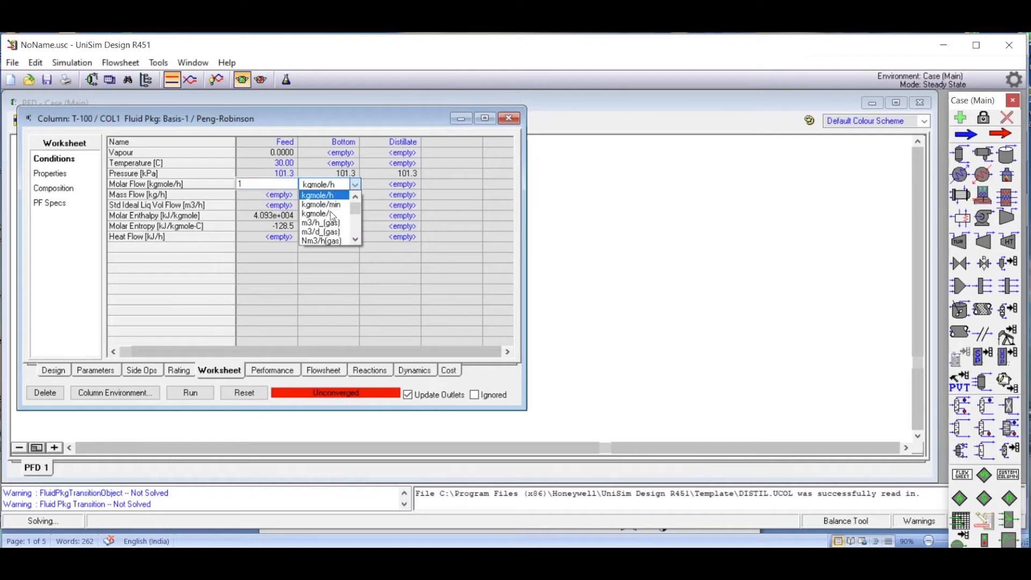
left_click(333, 215)
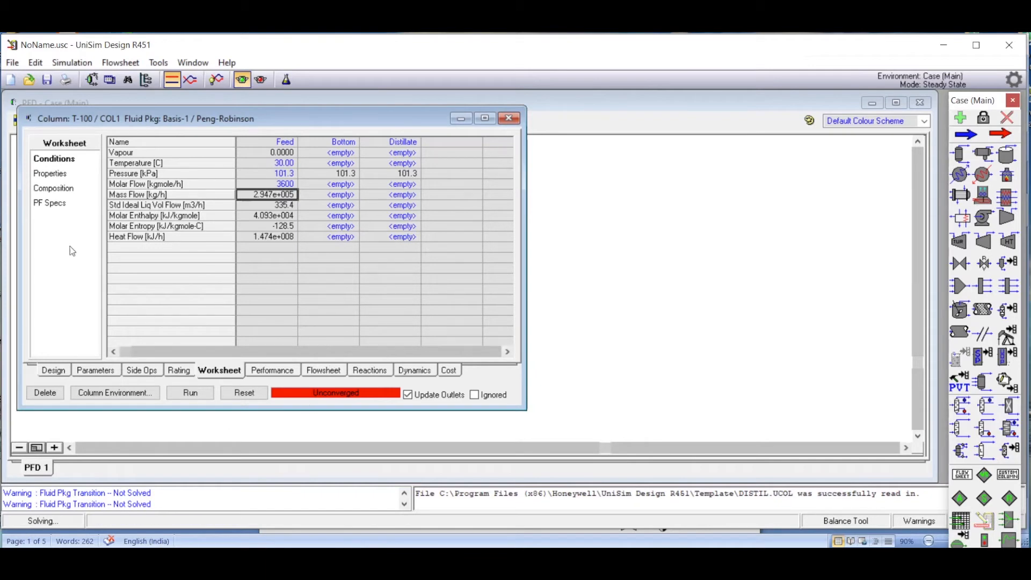
Check the column's connections and its reflux ratio and distillate rate specifications against the Word problem statement, and run the column.
left_click_drag(316, 118, 542, 124)
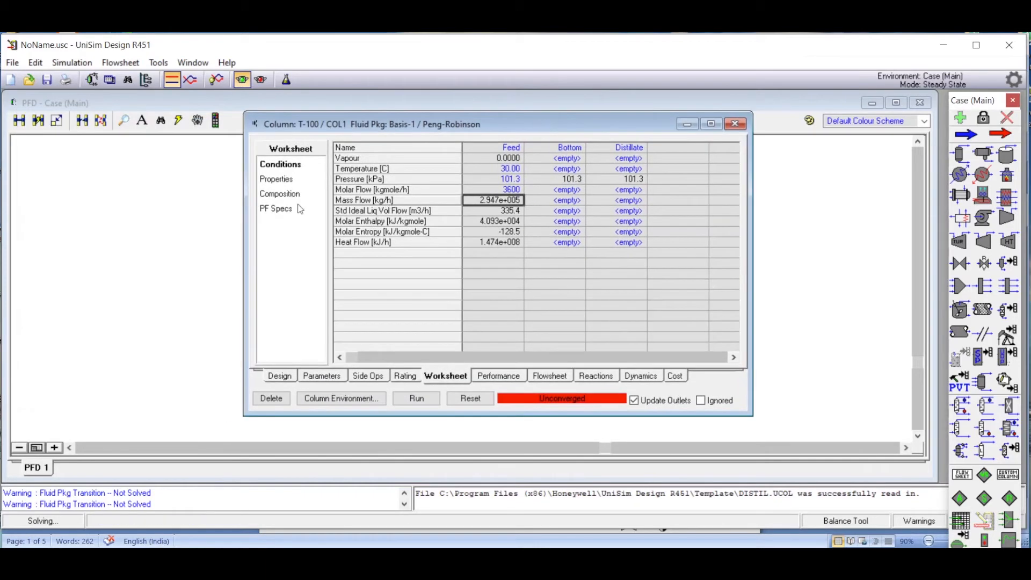
left_click(280, 377)
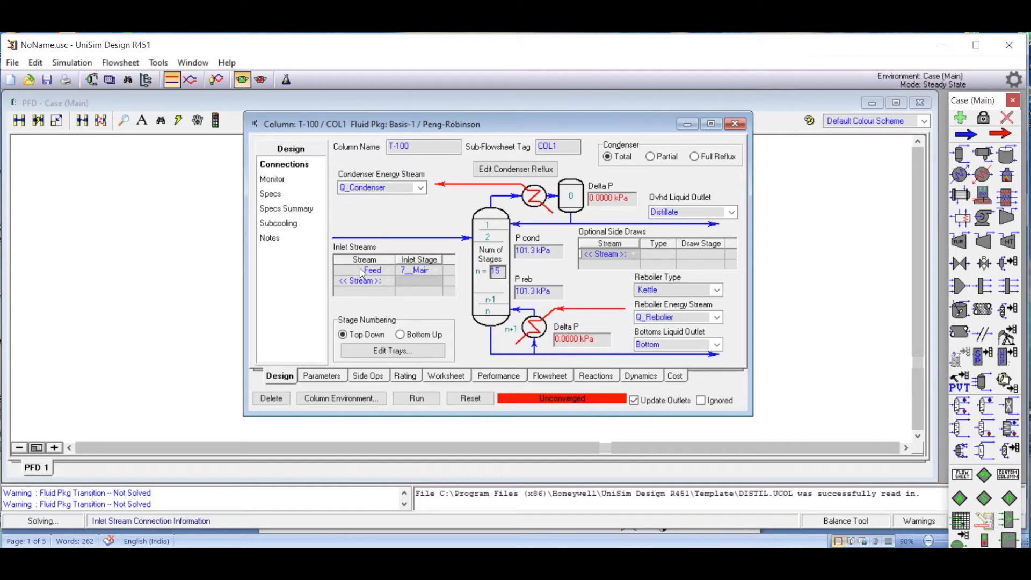
left_click(417, 275)
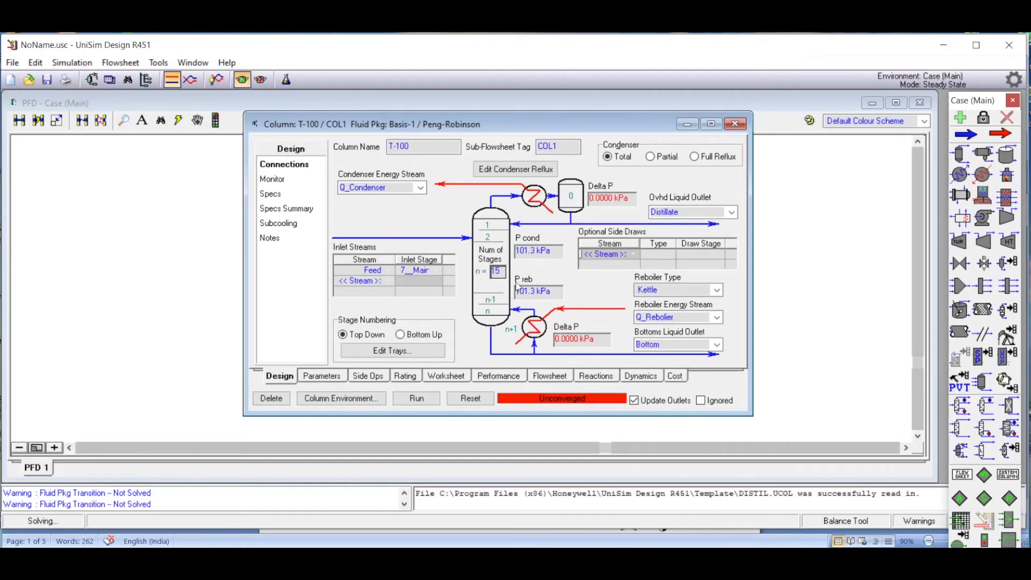
left_click(274, 180)
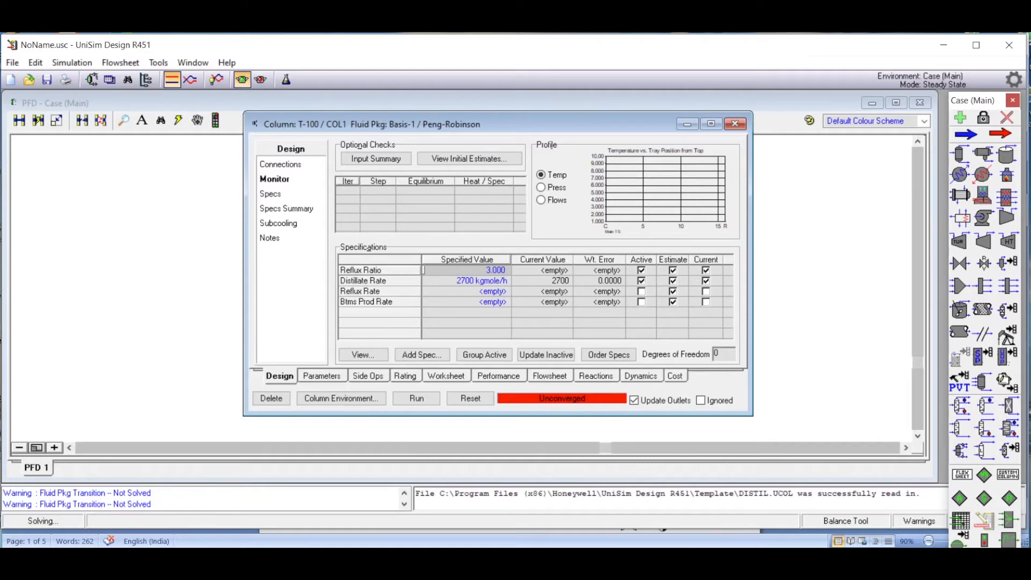
key("alt+Tab")
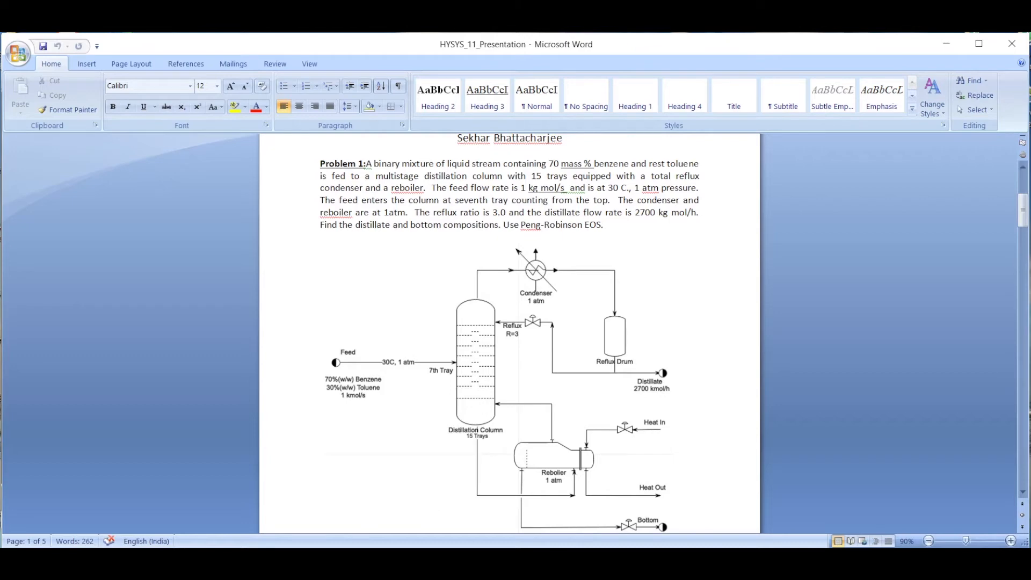
key("alt+Tab")
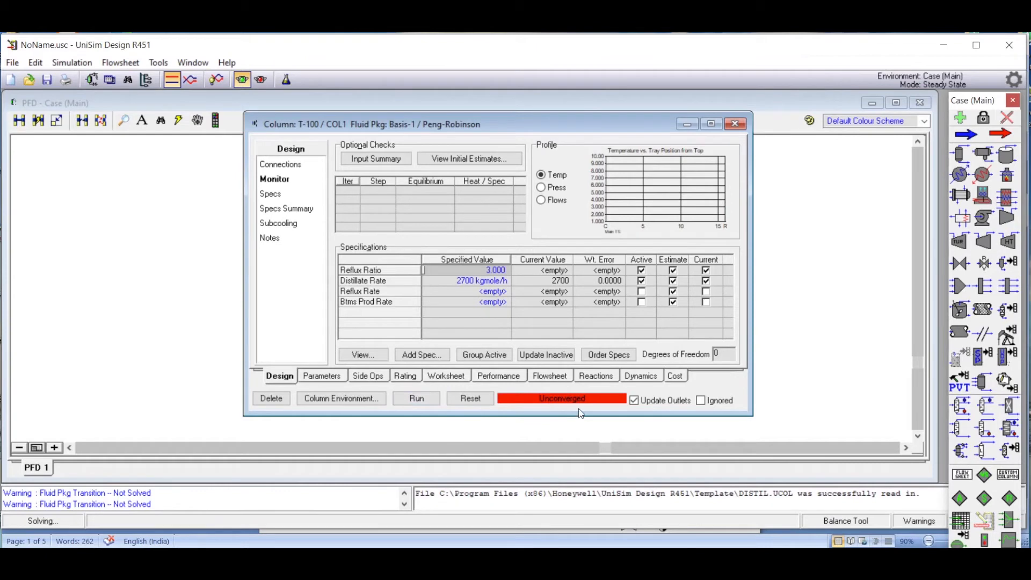
left_click(417, 400)
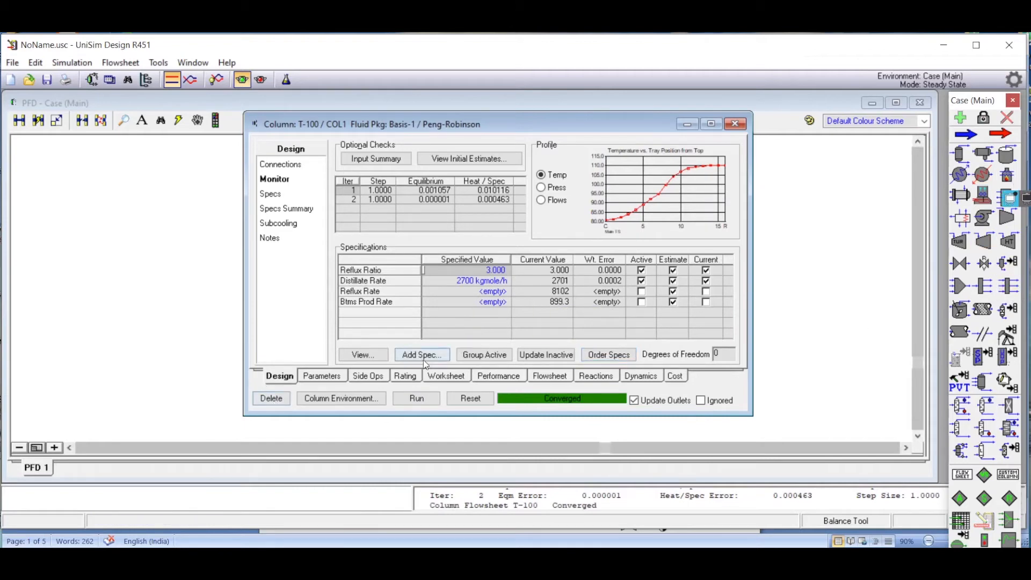
Review the worksheet conditions and compositions of the Feed, Bottom and Distillate streams, referring to the Word problem statement.
left_click(445, 377)
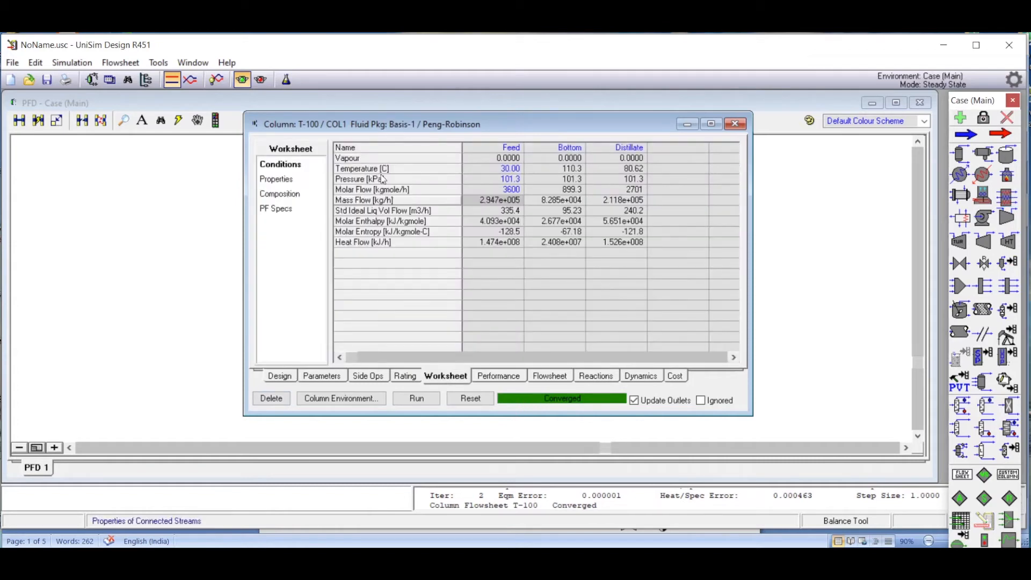
mouse_move(508, 197)
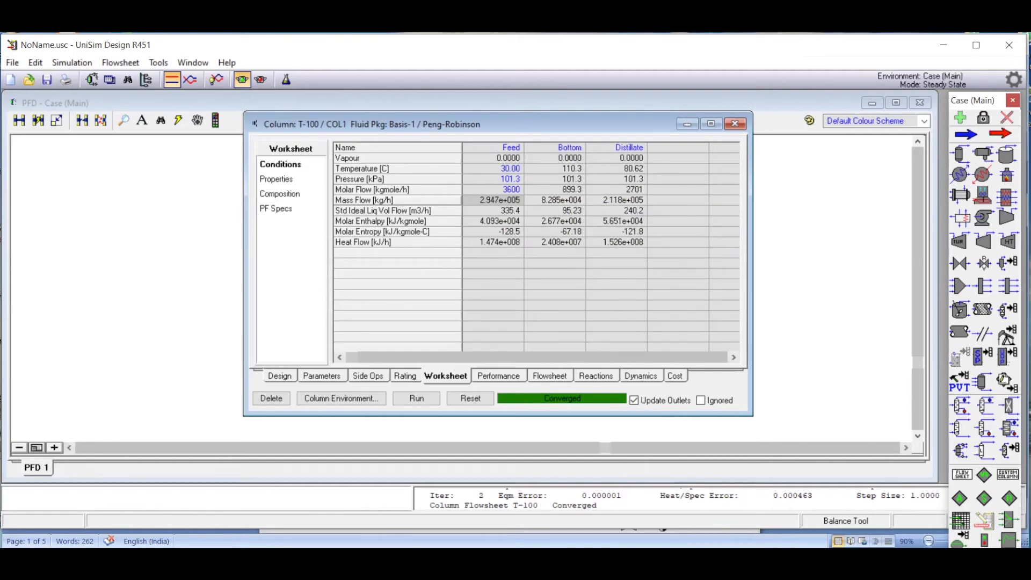
left_click(429, 559)
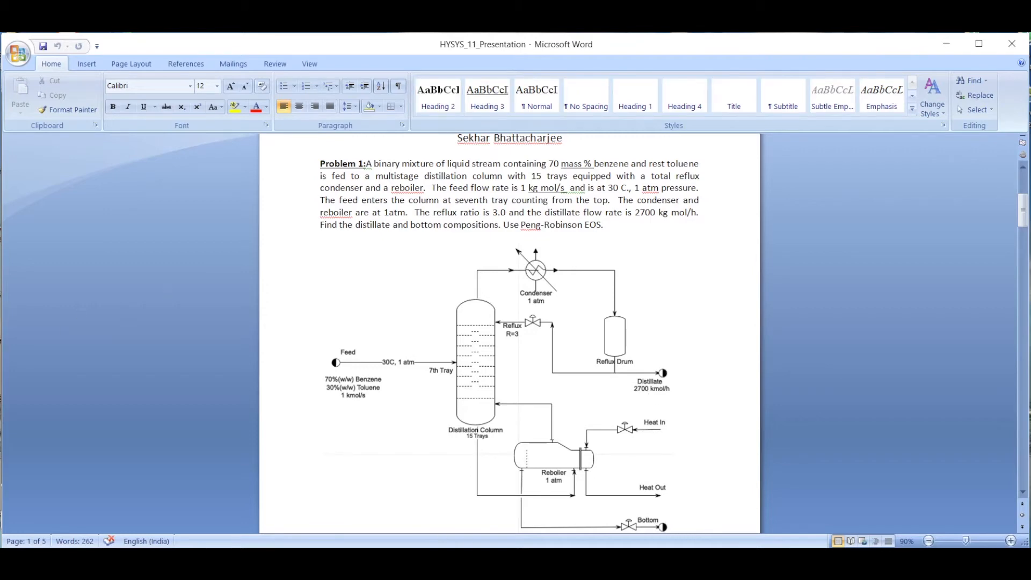
key("alt+Tab")
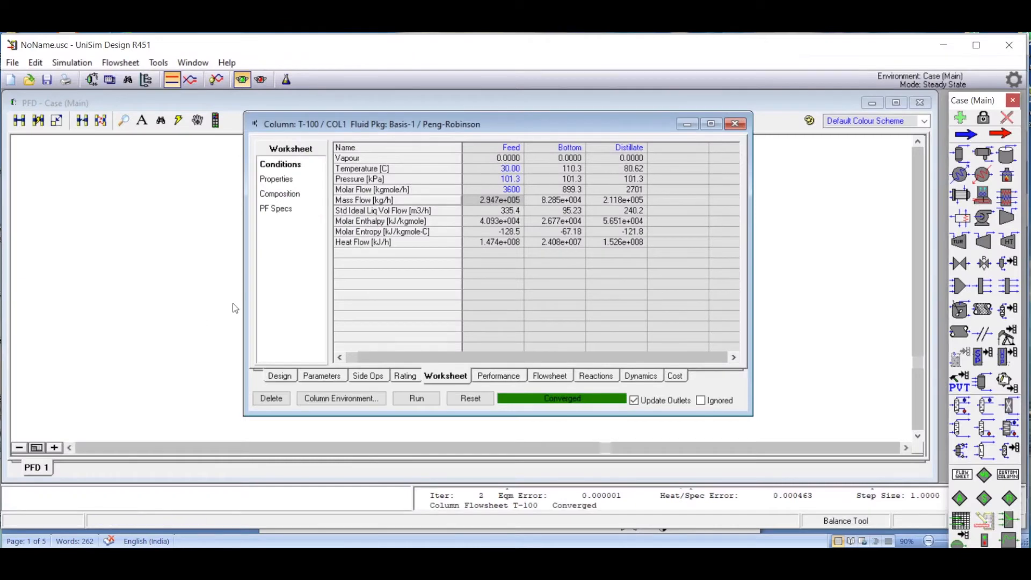
left_click(283, 195)
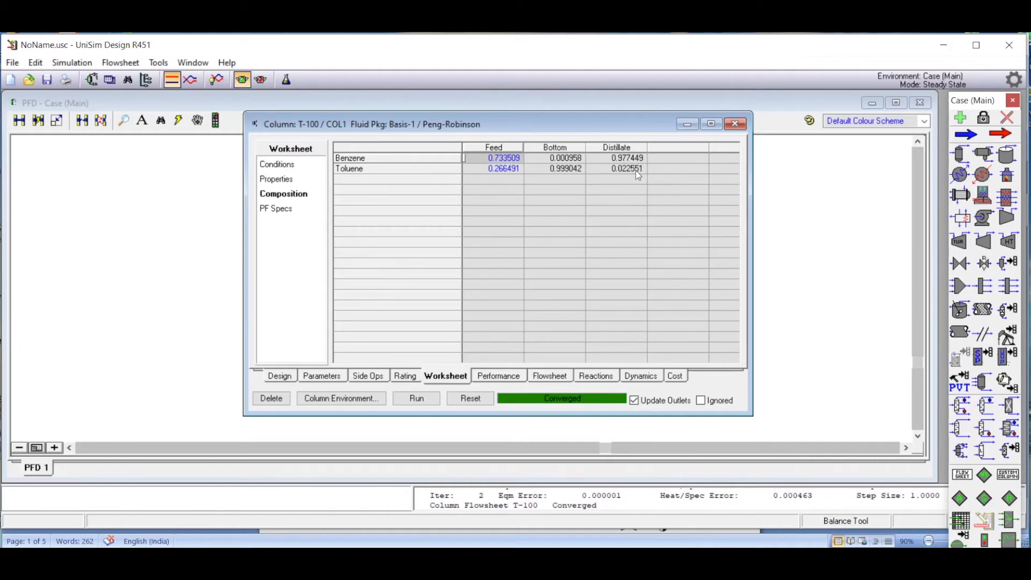
left_click(287, 169)
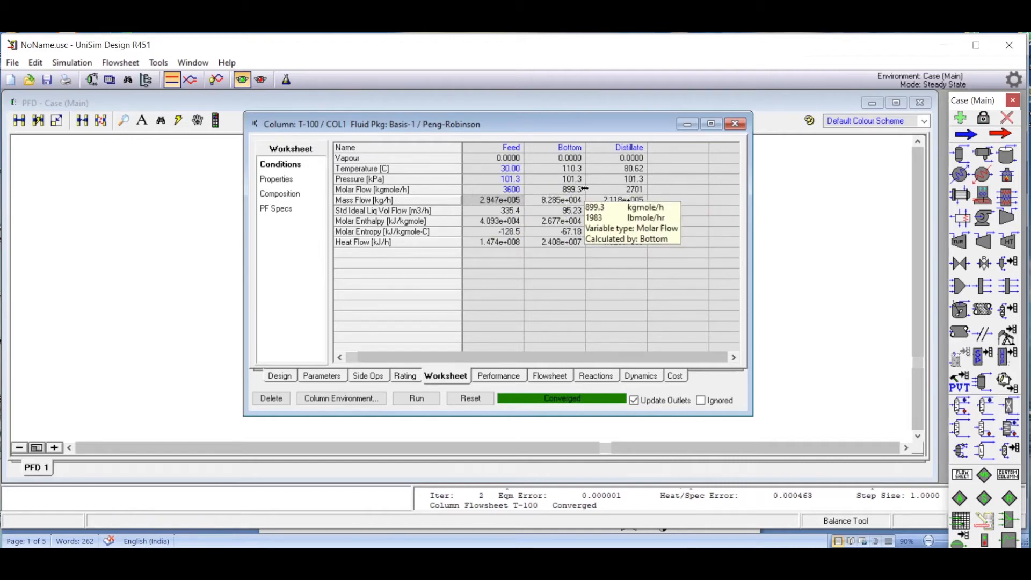
mouse_move(561, 175)
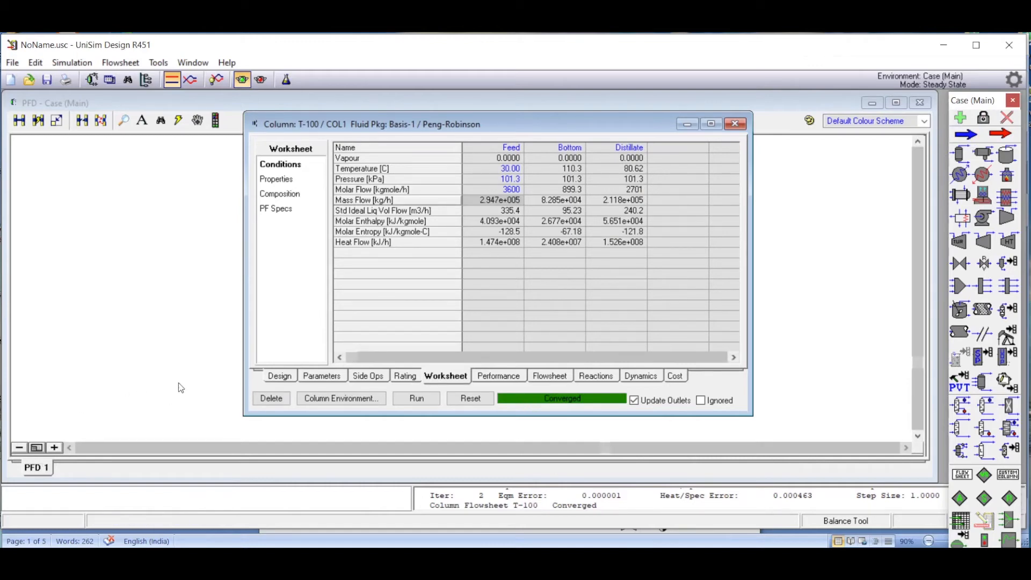
Examine the column's stage-by-stage pressure, temperature and flow profiles, its specification monitor, and the stream compositions in the worksheet.
left_click(314, 376)
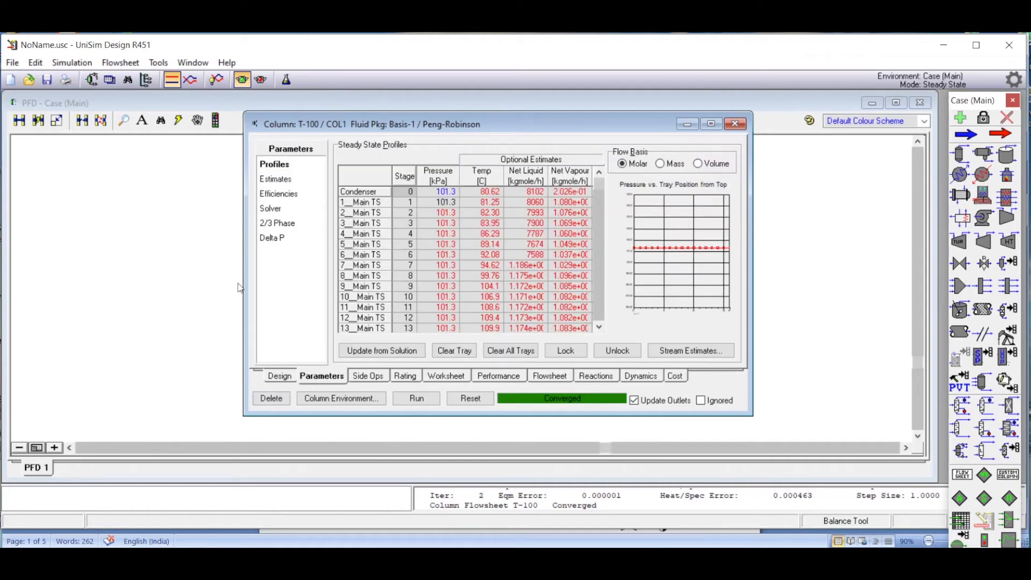
mouse_move(496, 196)
mouse_move(457, 205)
left_click(279, 378)
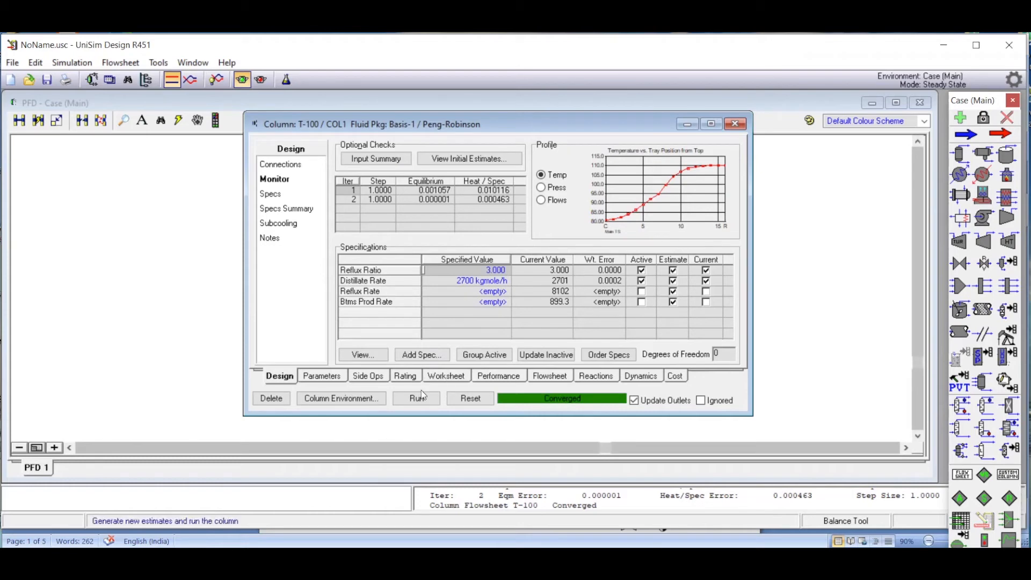
left_click(450, 377)
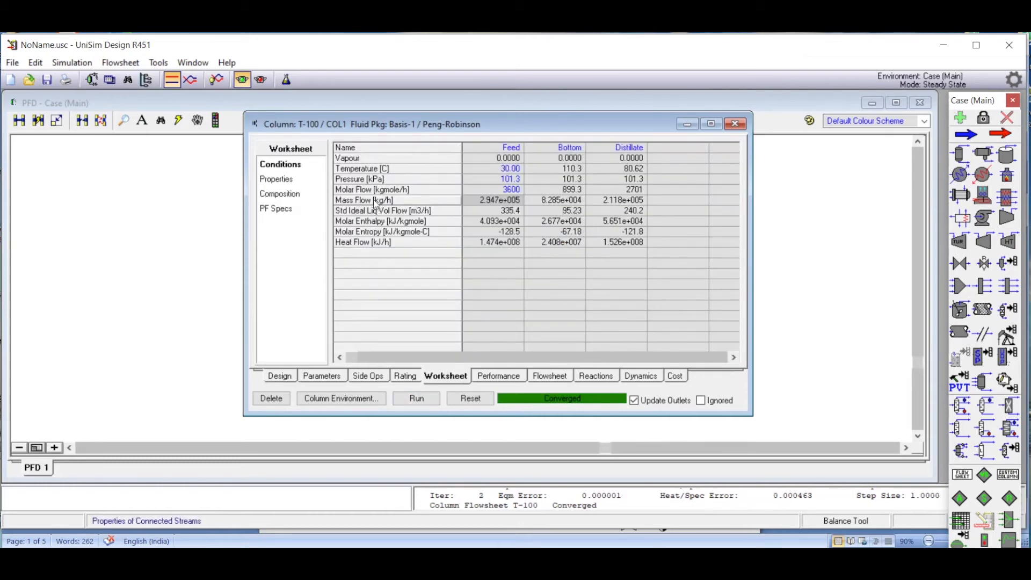
left_click(298, 198)
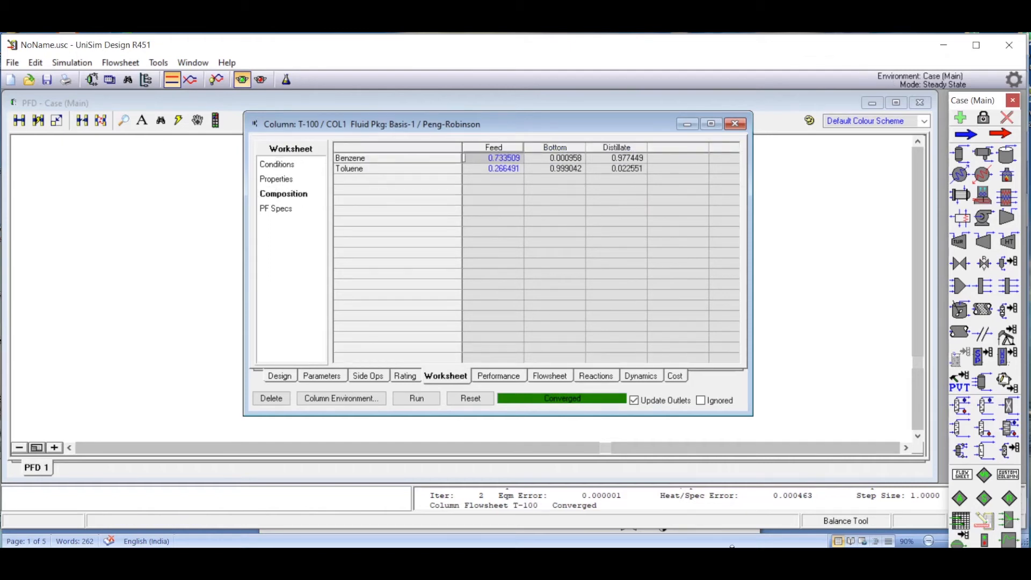
Switch to Word to view the Problem 1 answer table and the Problem 2 statement.
key("alt+Tab")
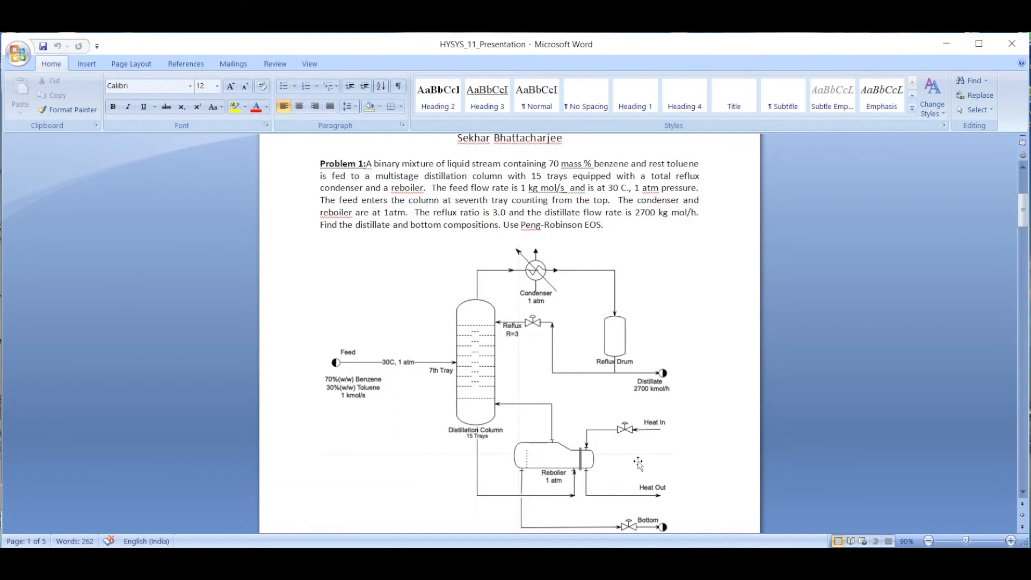
left_click_drag(1022, 210, 1022, 248)
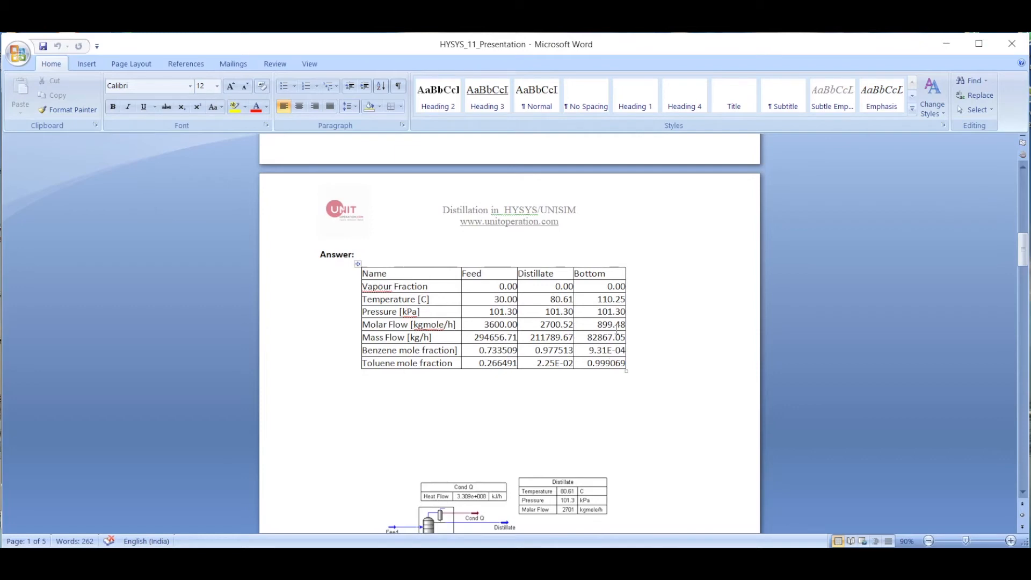
left_click_drag(1025, 251, 1013, 317)
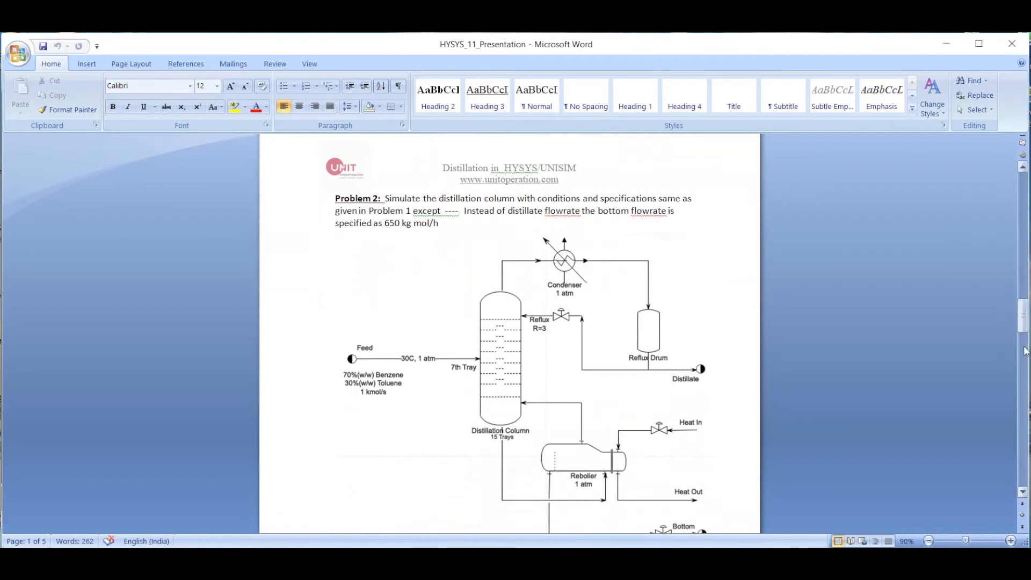
Mark the words "conditions" and "specifications" in the Problem 2 statement with small pen-drawn downward arrows.
left_click(1030, 364)
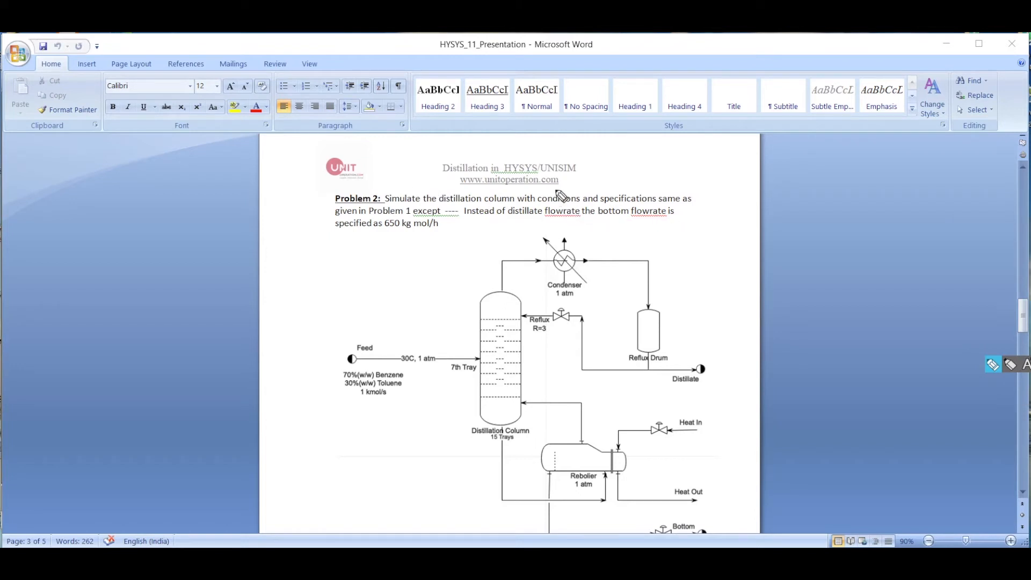
left_click_drag(566, 189, 567, 190)
left_click_drag(562, 187, 623, 191)
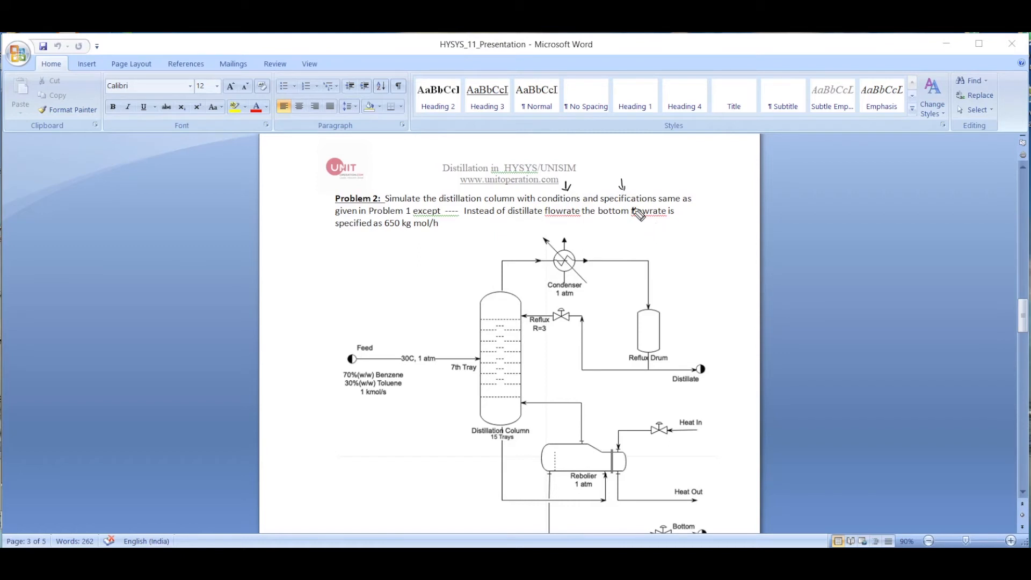